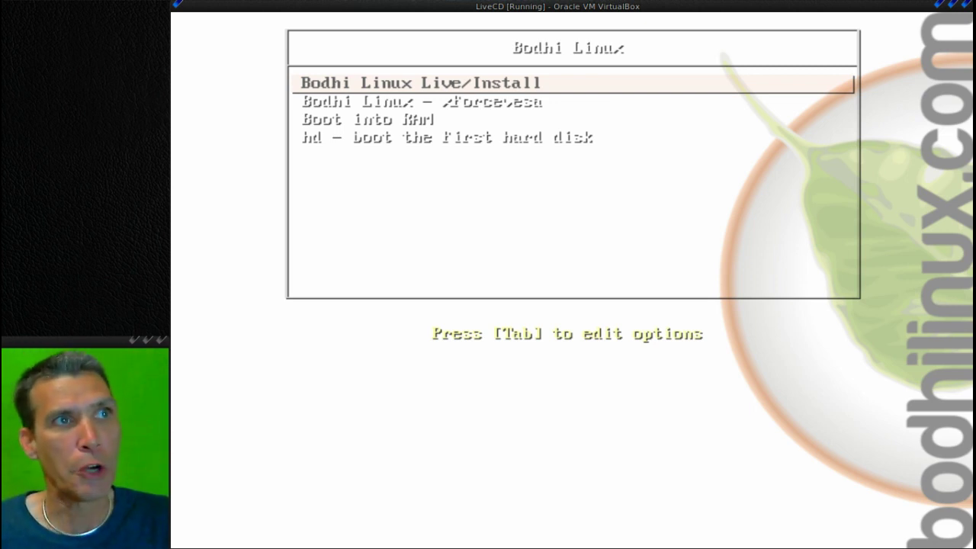
# Boot the Bodhi Linux Live/Install entry and preview the Bare and Compositing desktop profiles
pyautogui.press('Return')
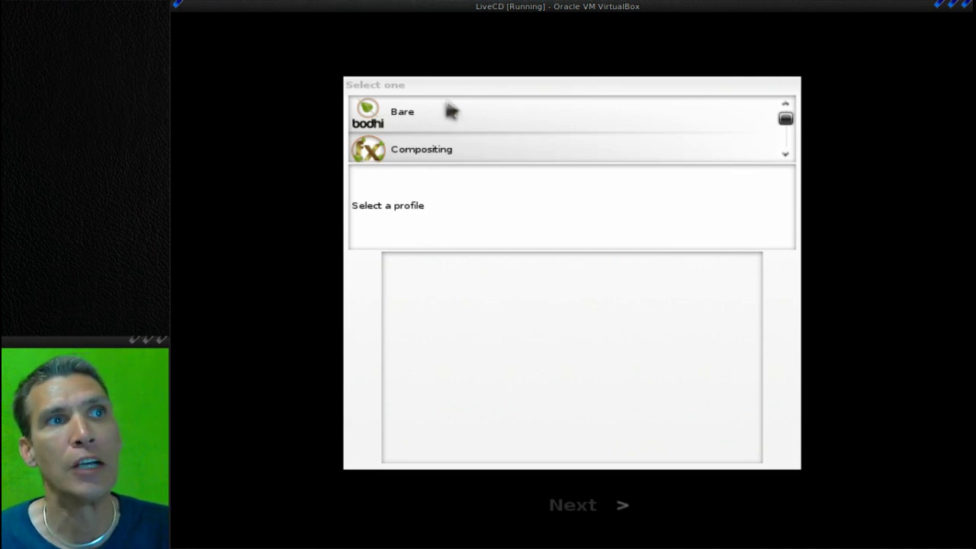
pyautogui.click(403, 124)
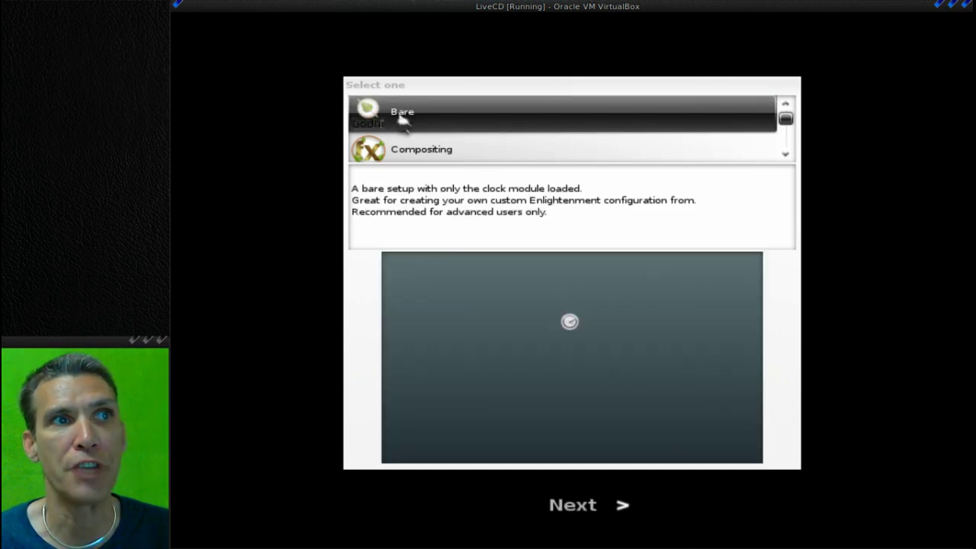
pyautogui.click(417, 153)
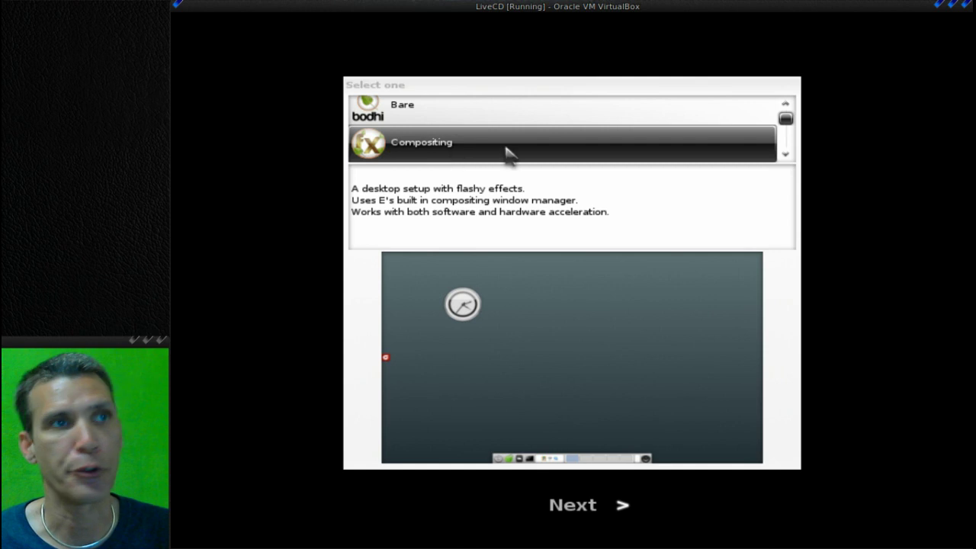
# Preview the Desktop and Fancy profiles in the profile list
pyautogui.scroll(-1, 789, 159)
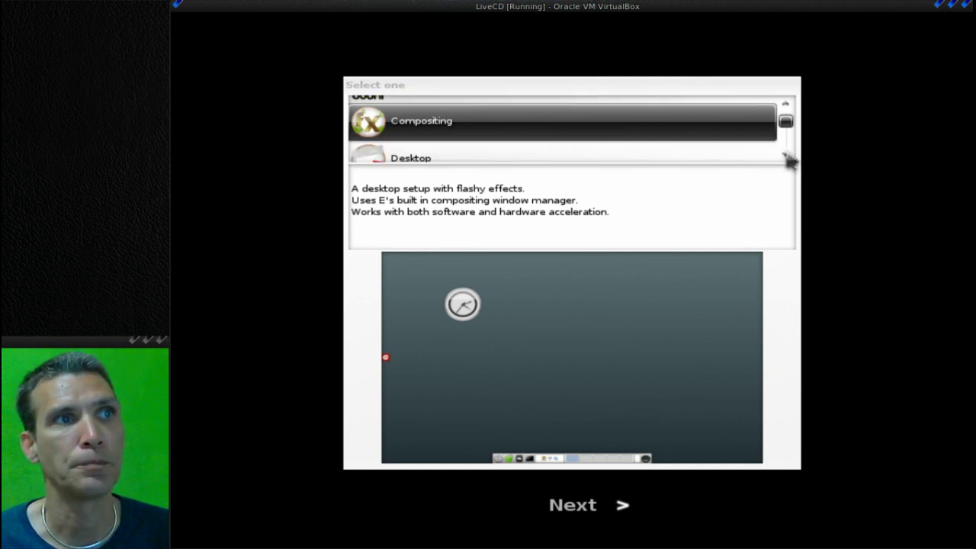
pyautogui.scroll(-1, 790, 159)
pyautogui.click(688, 136)
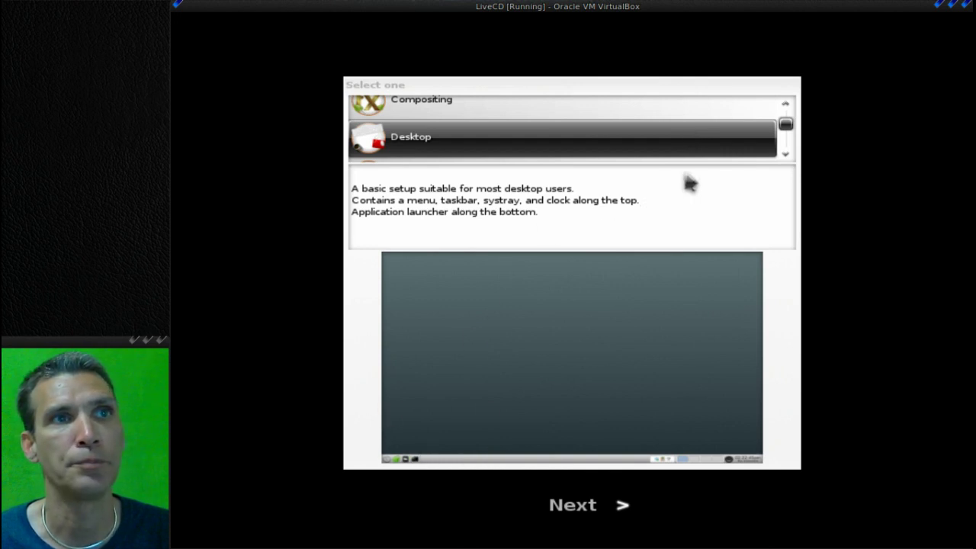
pyautogui.scroll(-2, 787, 157)
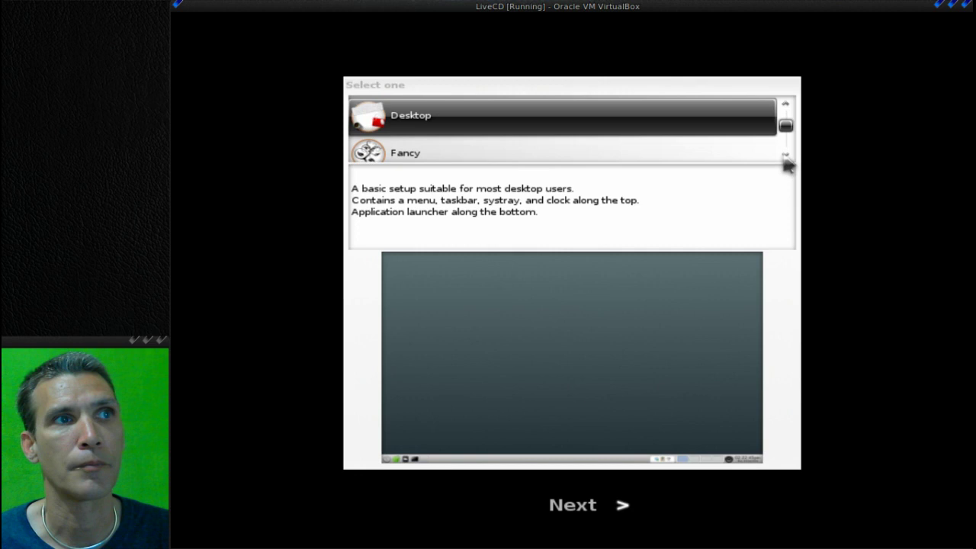
pyautogui.click(627, 143)
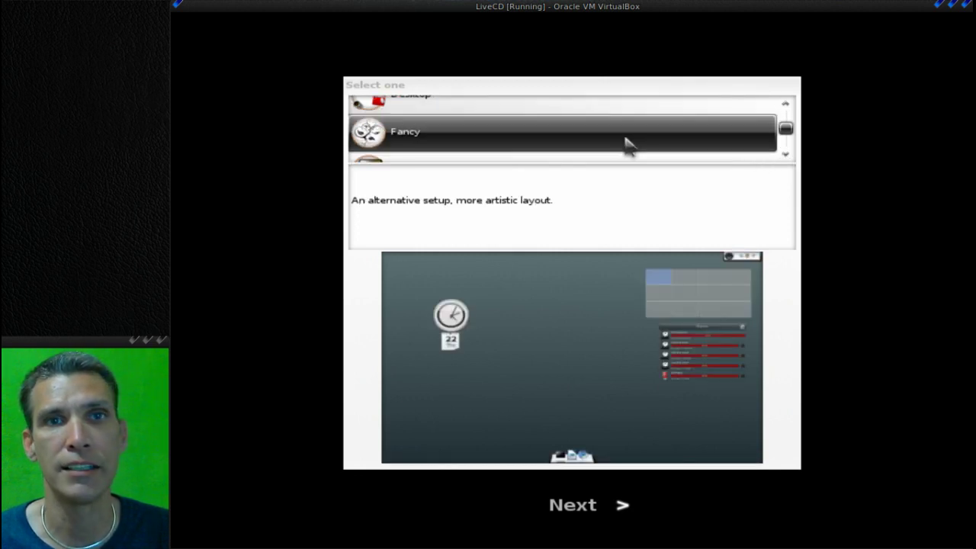
# Preview the Laptop/Netbook, Tablet and Tiling profiles to compare their descriptions and layouts
pyautogui.click(787, 155)
pyautogui.click(786, 155)
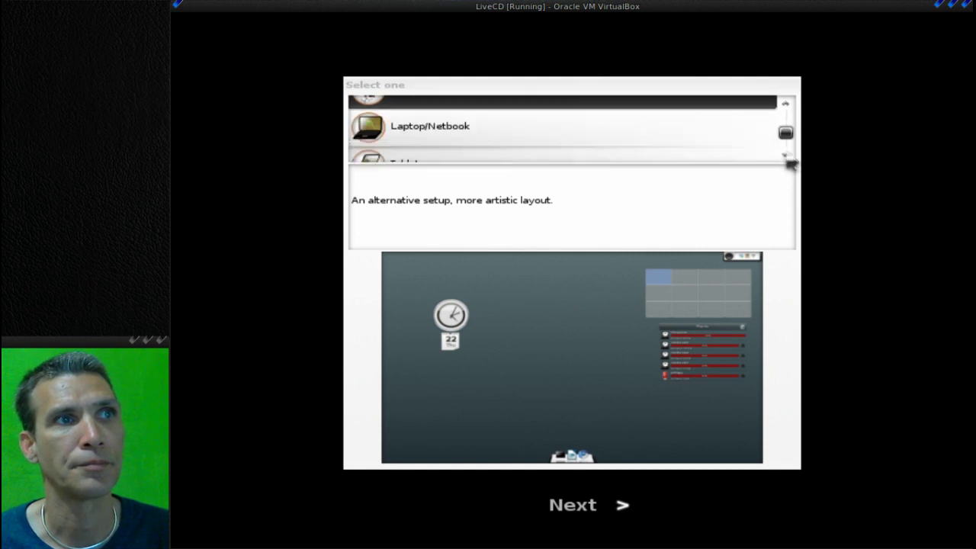
pyautogui.click(540, 133)
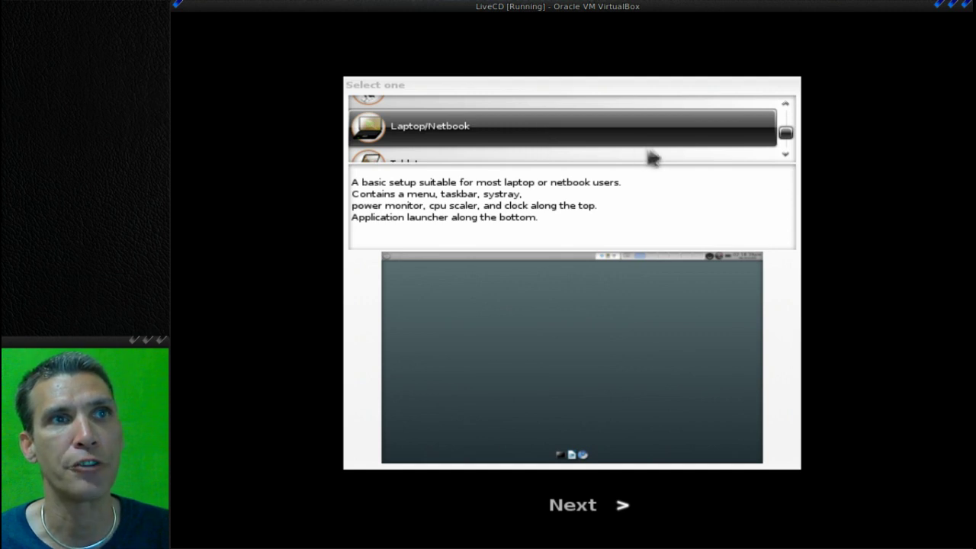
pyautogui.click(786, 156)
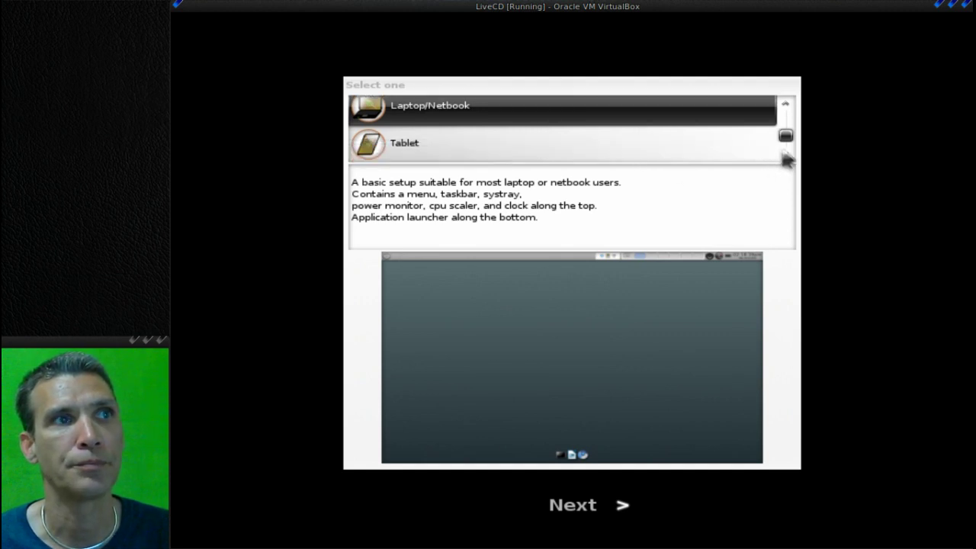
pyautogui.click(787, 156)
pyautogui.click(599, 134)
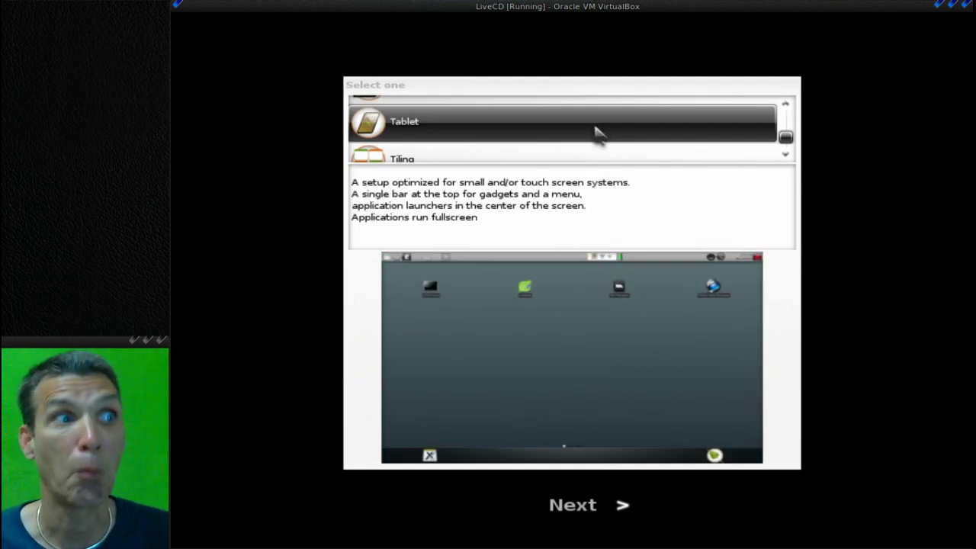
pyautogui.click(787, 155)
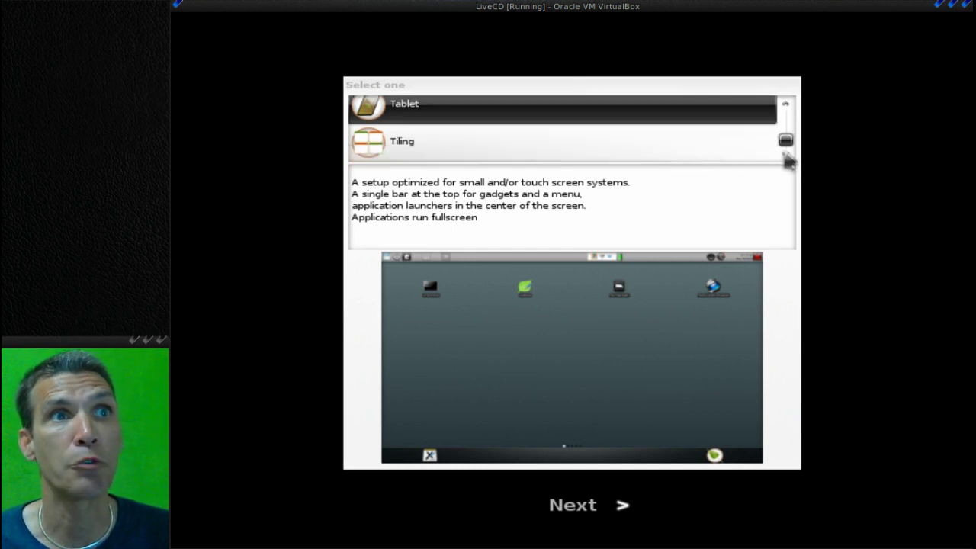
pyautogui.click(663, 146)
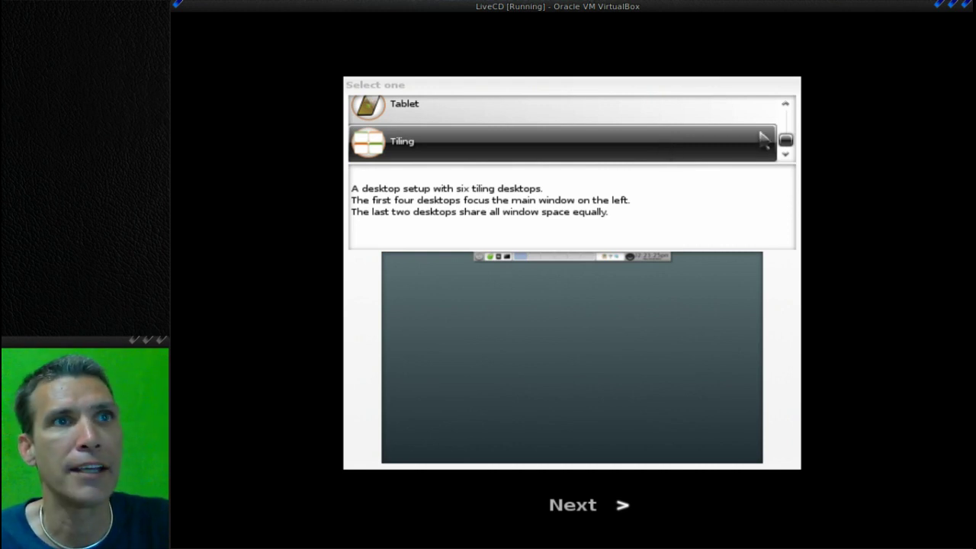
# Choose the Laptop/Netbook profile and continue to the theme selection
pyautogui.click(785, 104)
pyautogui.click(785, 105)
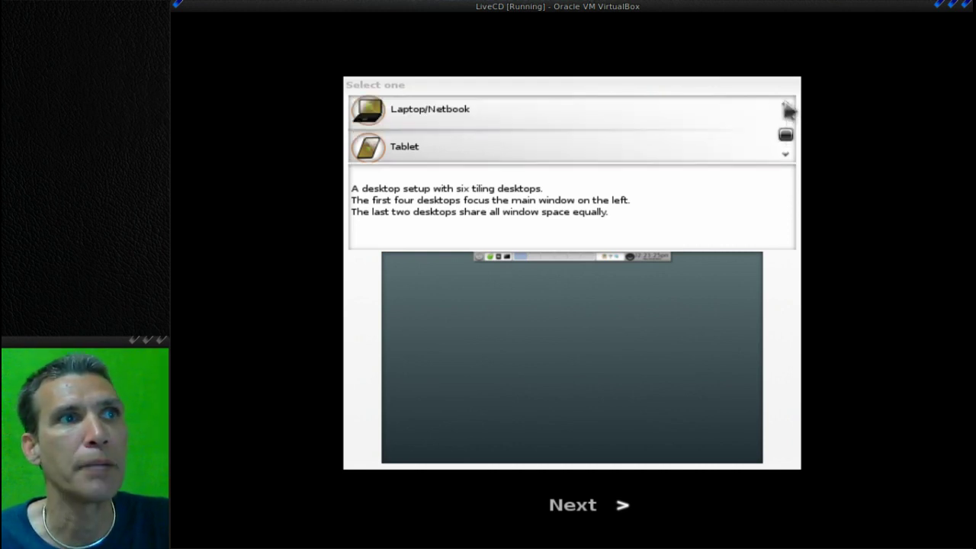
pyautogui.click(785, 104)
pyautogui.click(786, 104)
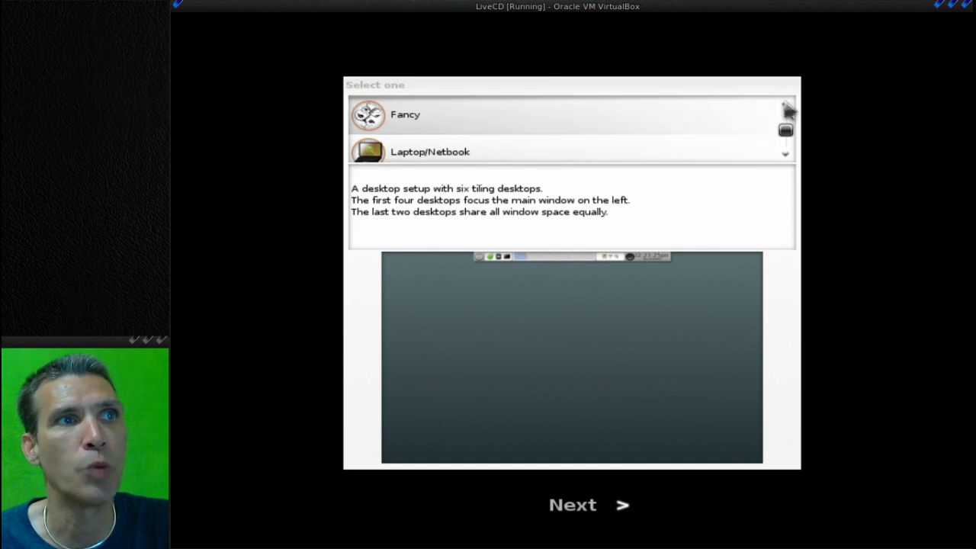
pyautogui.click(786, 155)
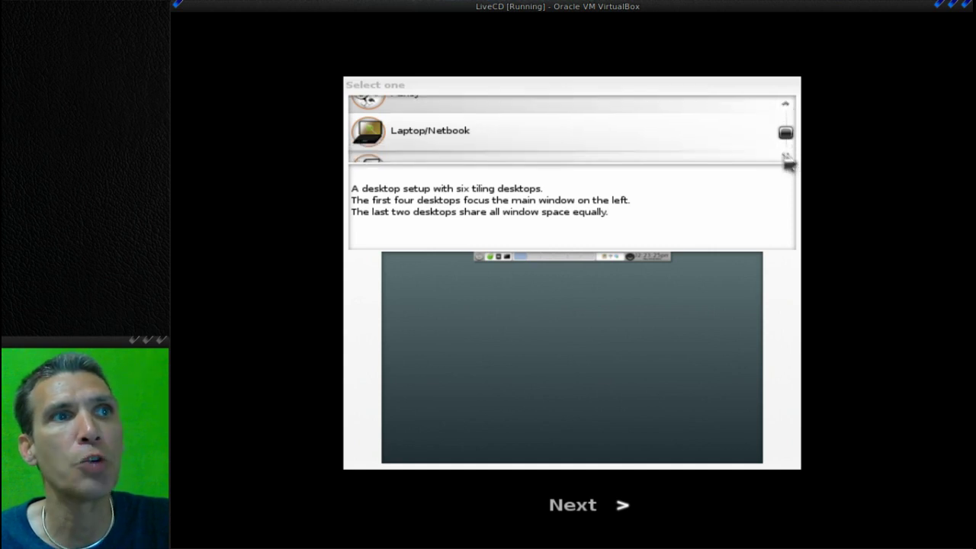
pyautogui.click(537, 138)
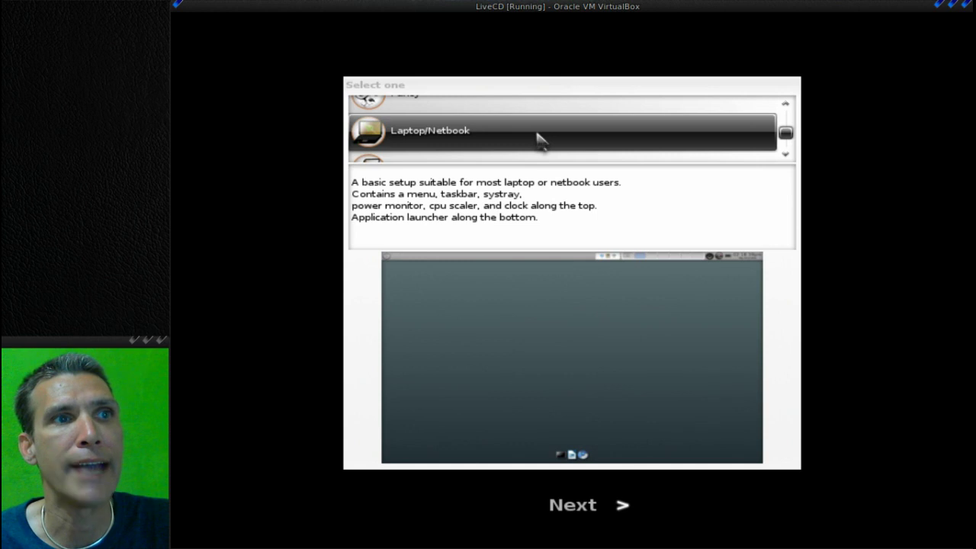
pyautogui.click(578, 508)
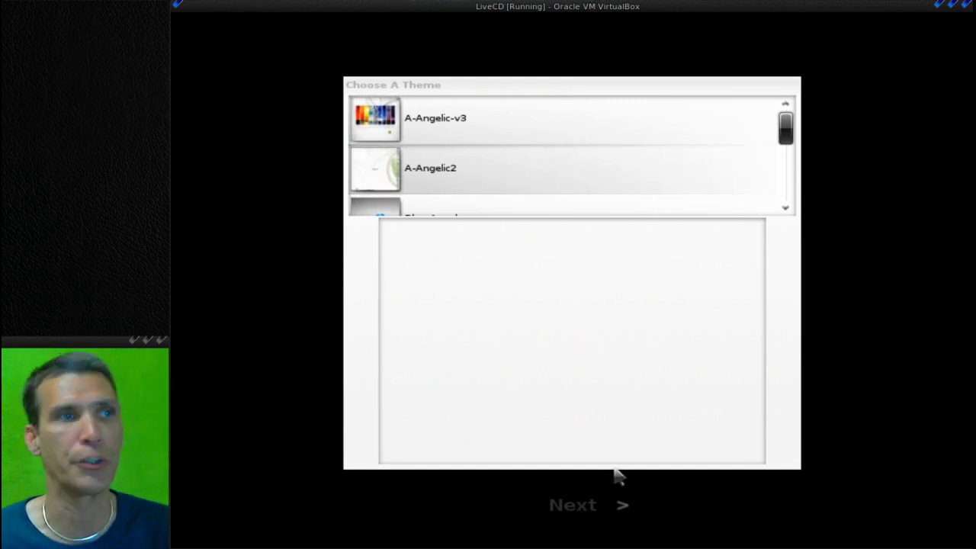
# Preview the A-Angelic-v3, A-Angelic2 and Blue-Angel themes
pyautogui.click(480, 137)
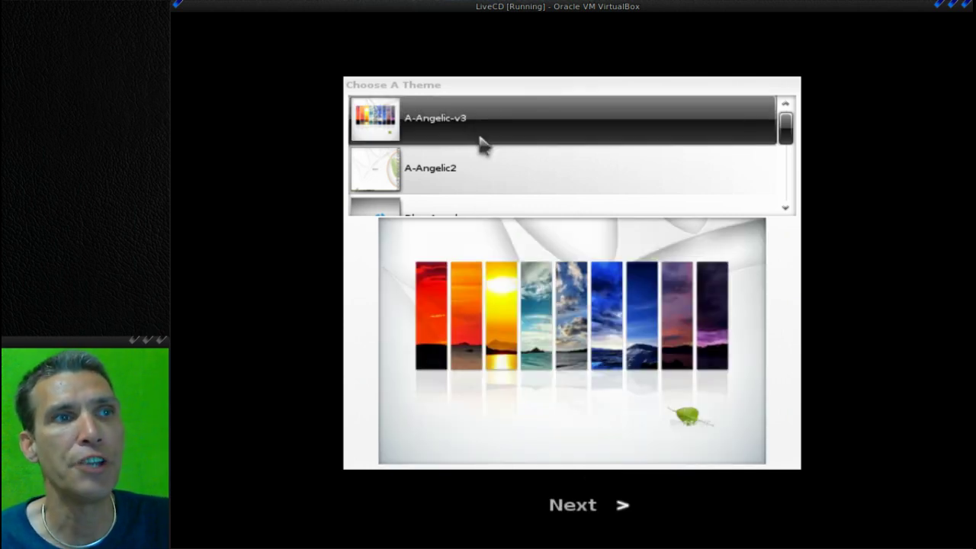
pyautogui.click(464, 173)
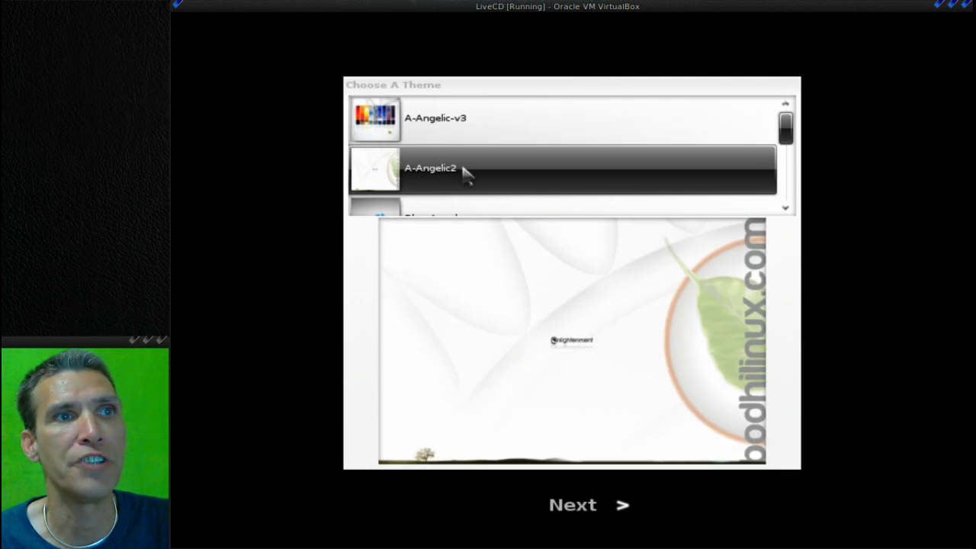
pyautogui.click(786, 209)
pyautogui.click(785, 209)
pyautogui.click(785, 209)
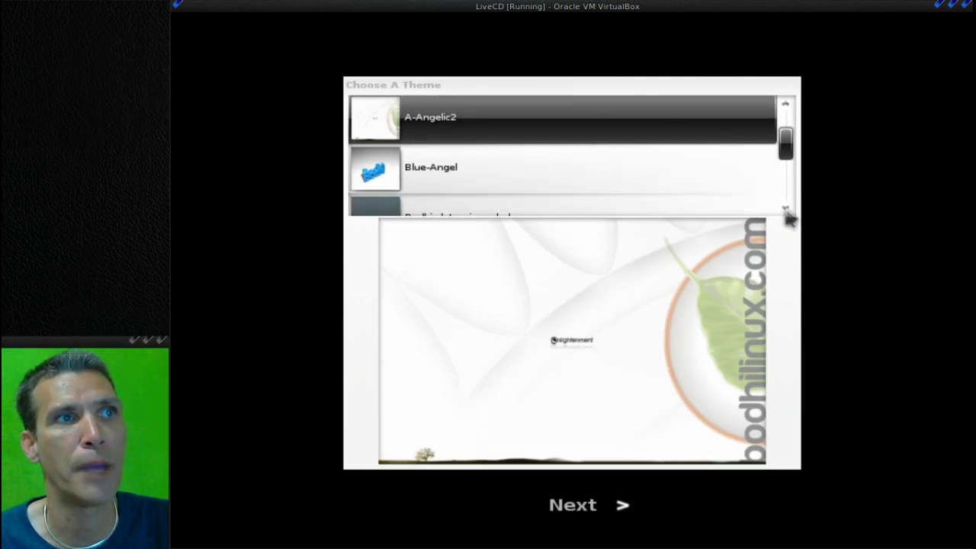
pyautogui.click(785, 209)
pyautogui.click(553, 163)
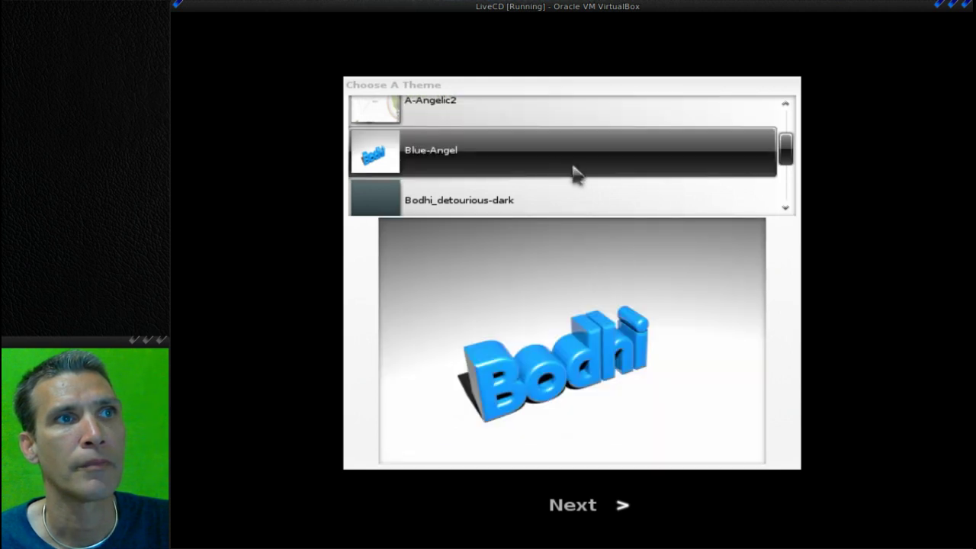
# Select the Bodhi_detourious-dark theme and browse the remaining themes in the list
pyautogui.click(786, 210)
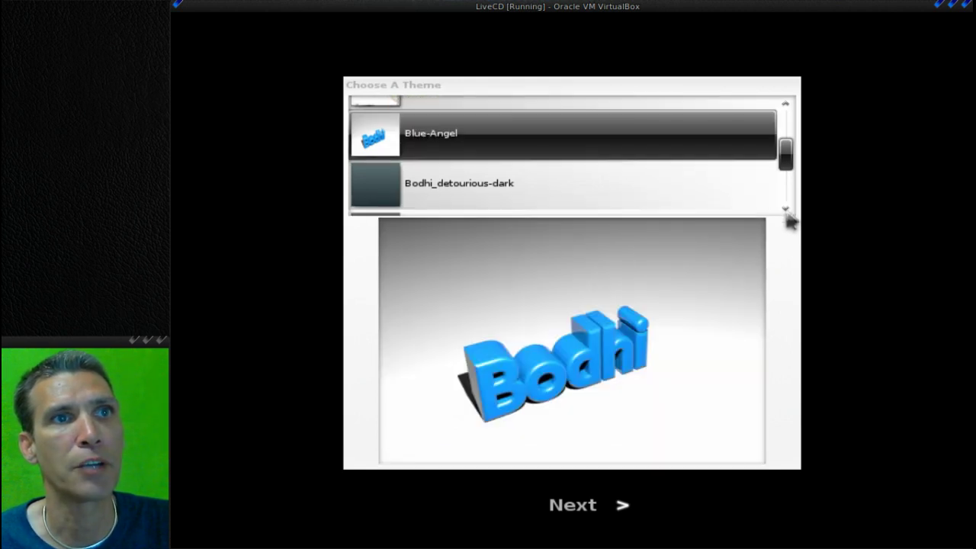
pyautogui.click(786, 210)
pyautogui.click(787, 214)
pyautogui.click(787, 213)
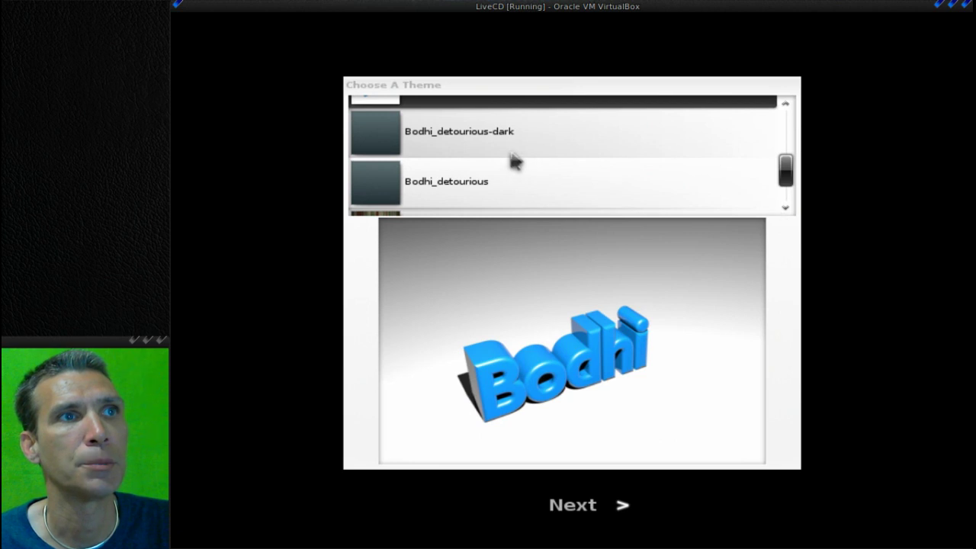
pyautogui.click(485, 133)
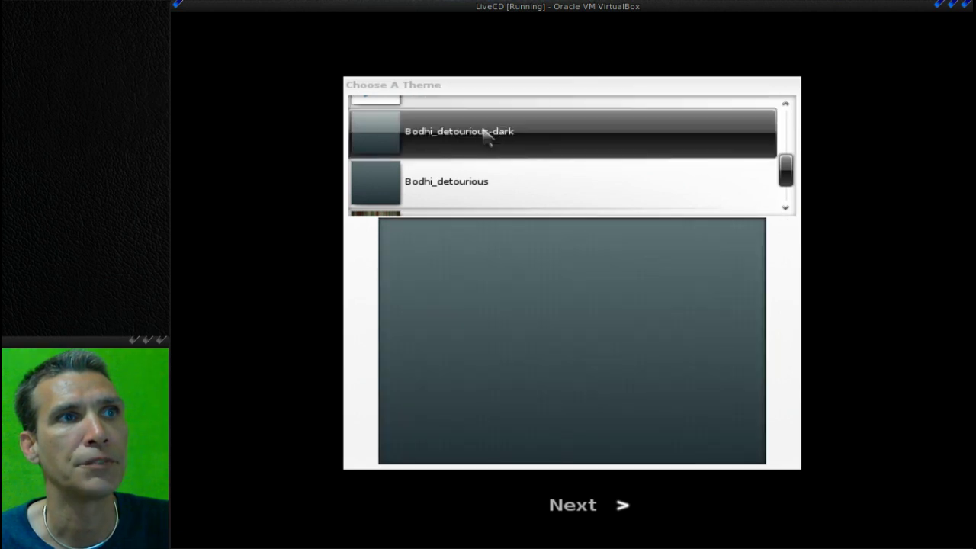
pyautogui.click(786, 208)
pyautogui.click(786, 210)
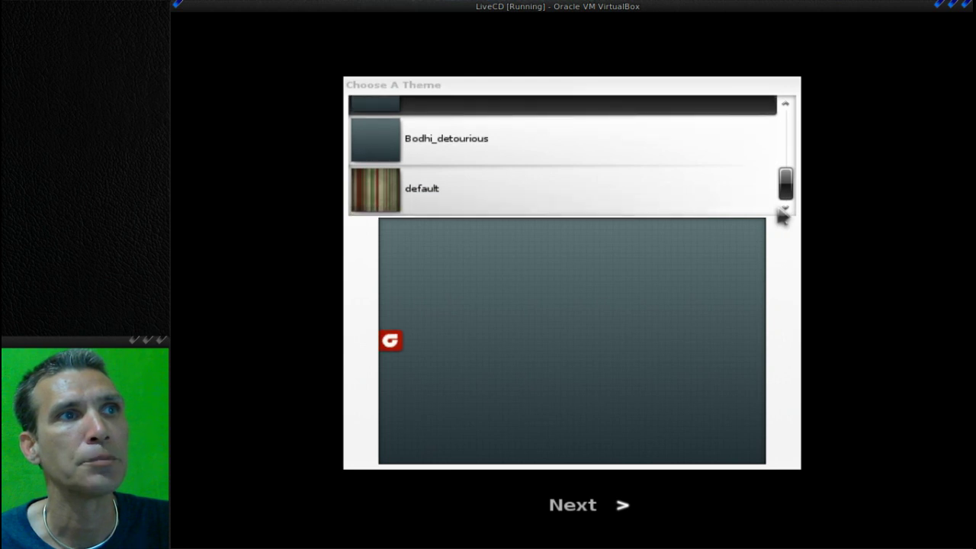
pyautogui.scroll(2, 589, 132)
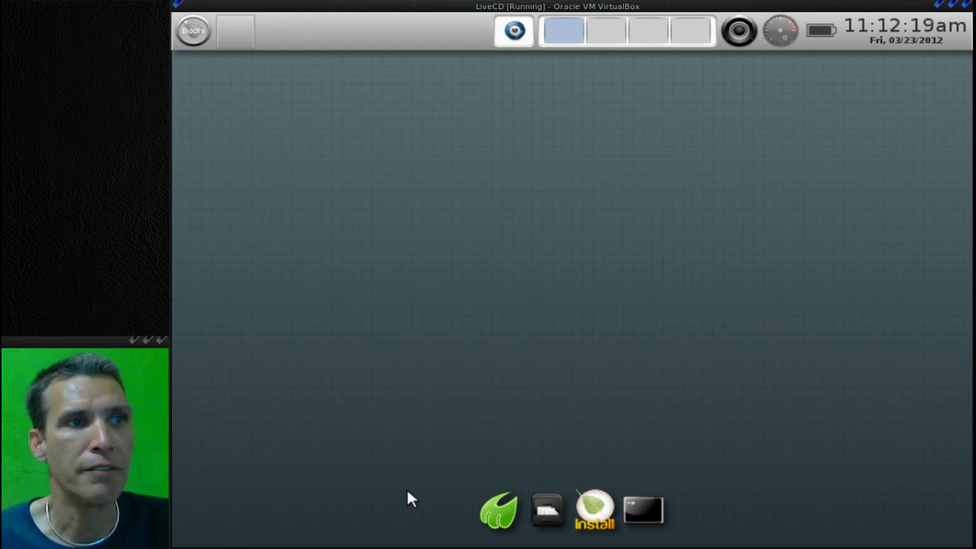
# Check what the launchers in the desktop dock are and open the File Manager
pyautogui.click(490, 507)
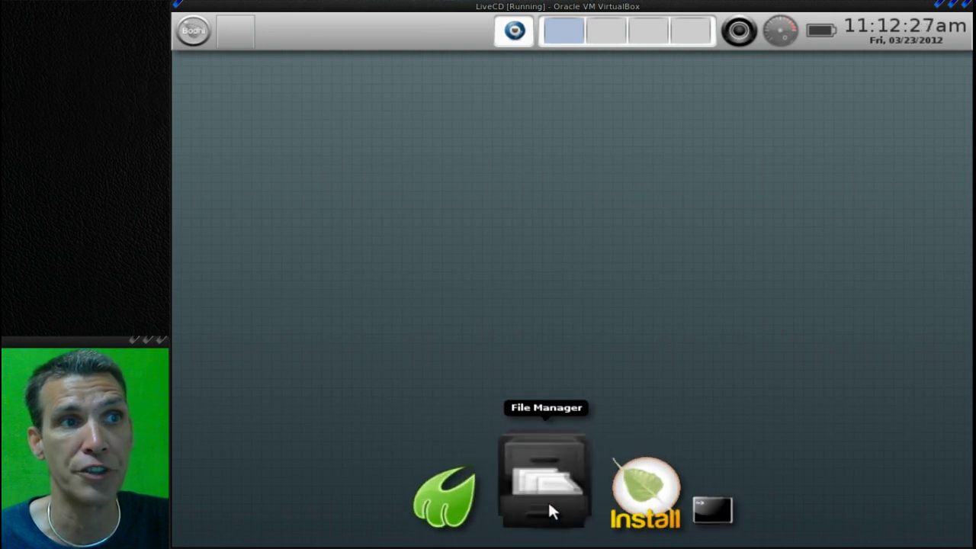
pyautogui.click(597, 511)
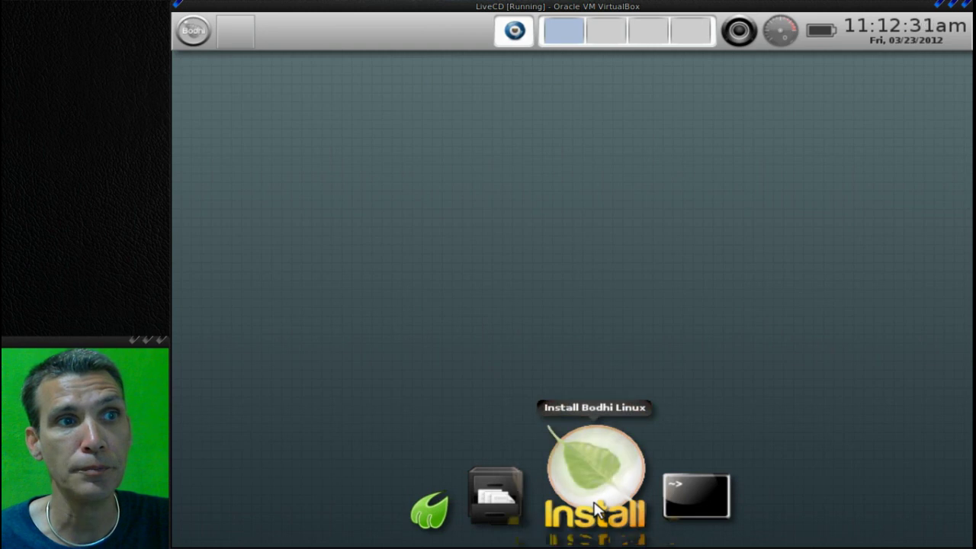
pyautogui.click(650, 483)
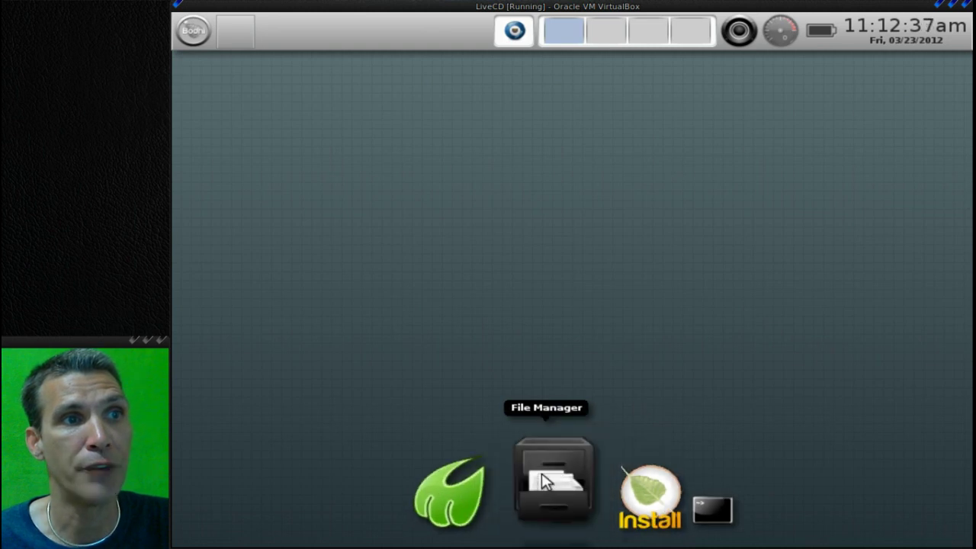
pyautogui.click(492, 480)
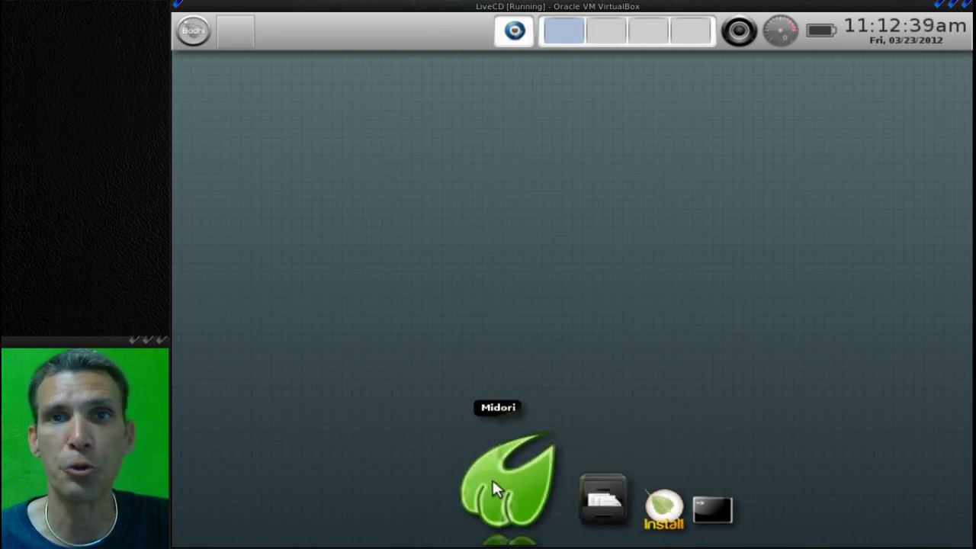
pyautogui.click(551, 481)
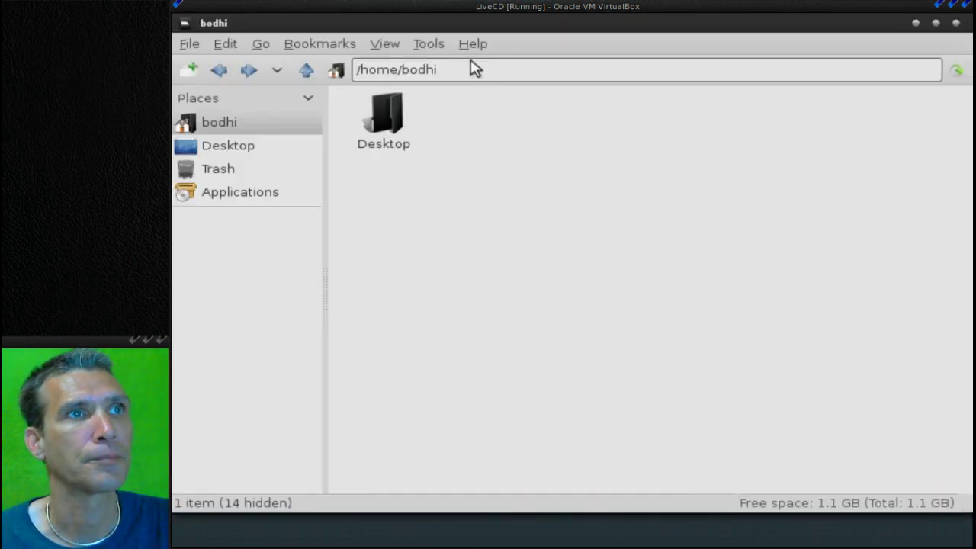
# View the file manager's About information, then close the dialog and the file manager window
pyautogui.click(467, 46)
pyautogui.click(485, 68)
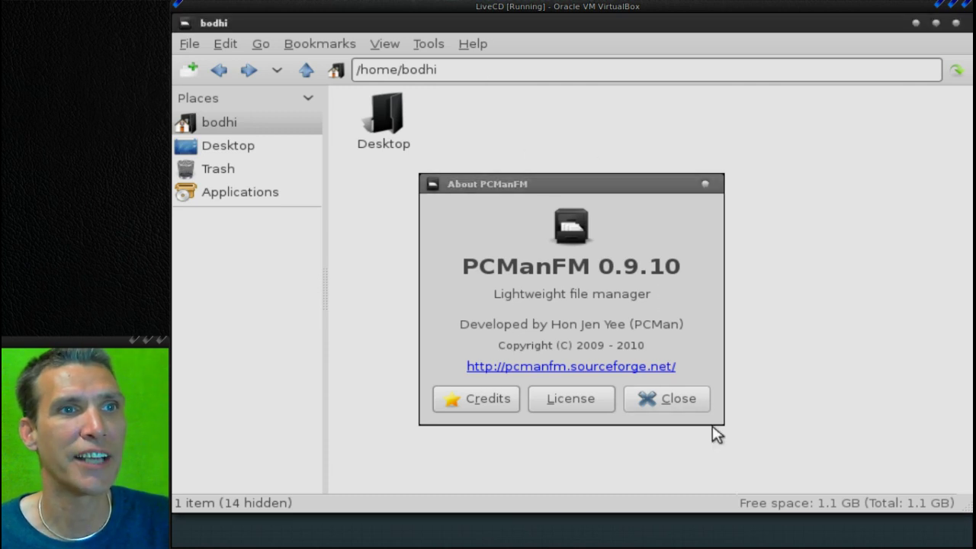
pyautogui.click(699, 406)
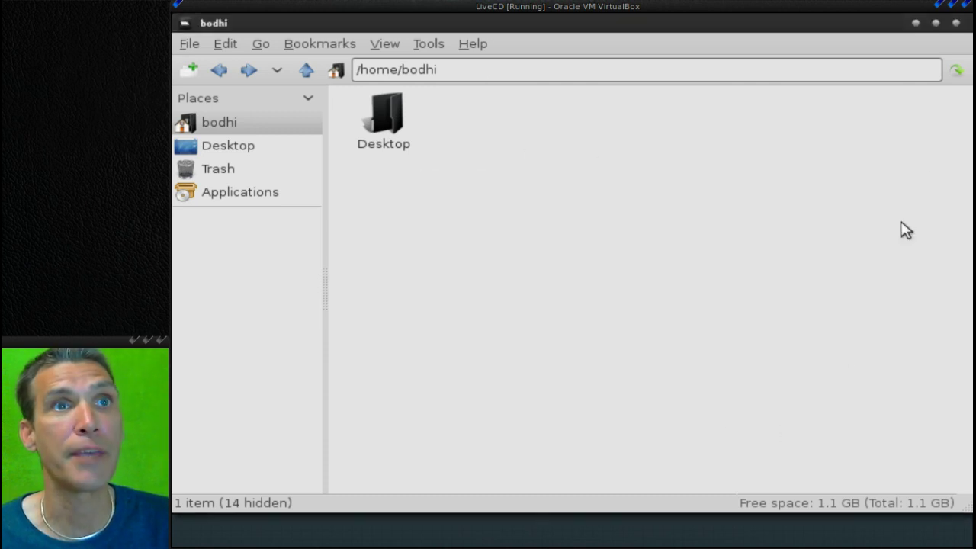
pyautogui.click(957, 24)
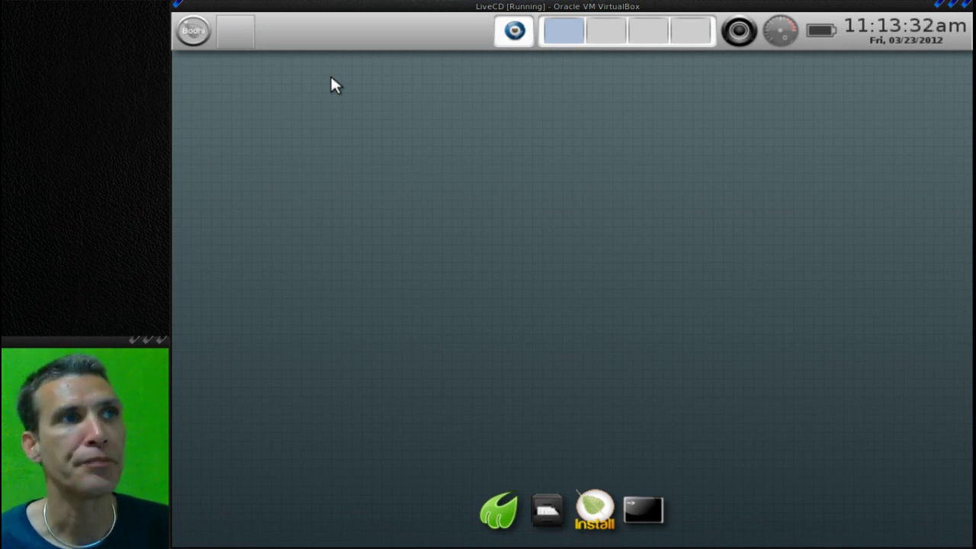
# Look through the entries of the desktop's main menu, including Applications, Places, Desktop, Windows, Bodhi Linux, Enlightenment and Settings
pyautogui.click(457, 181)
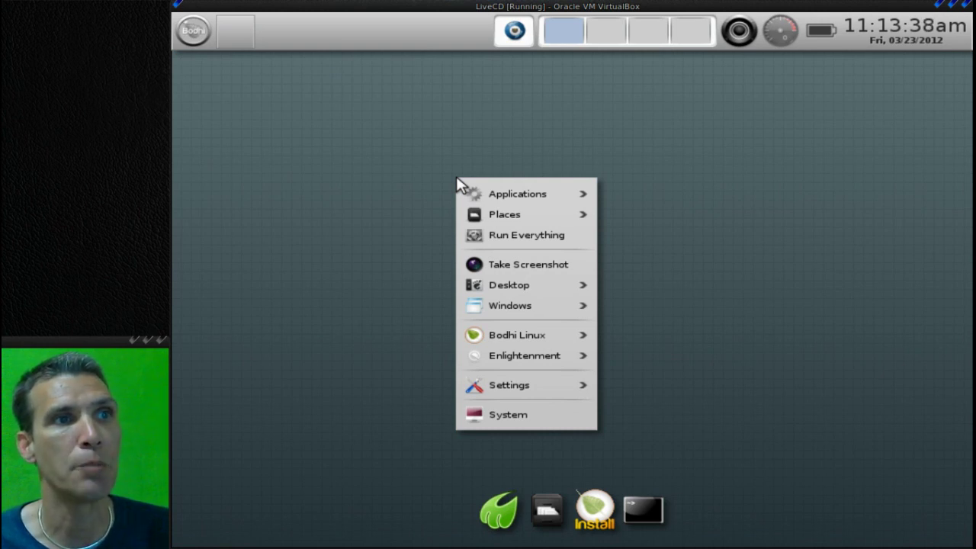
pyautogui.moveTo(469, 194)
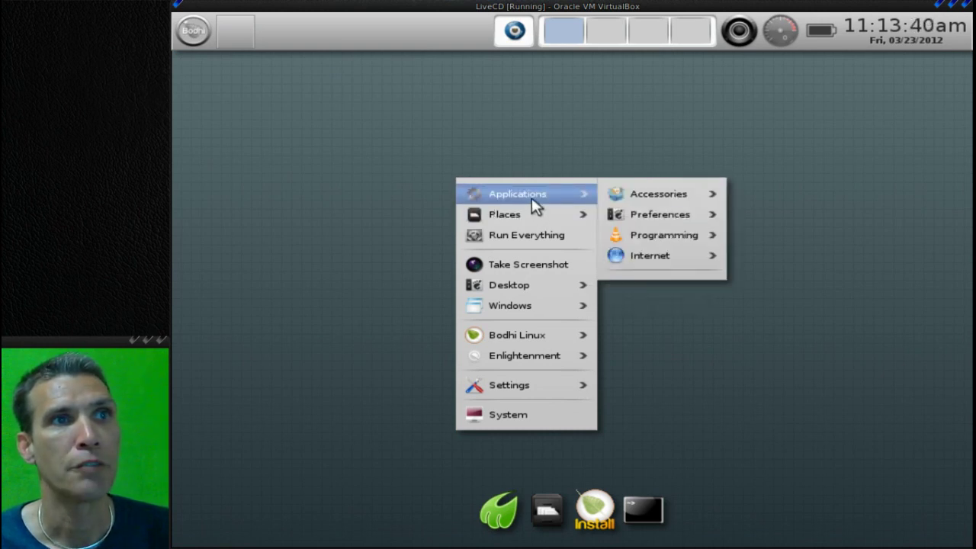
pyautogui.moveTo(534, 216)
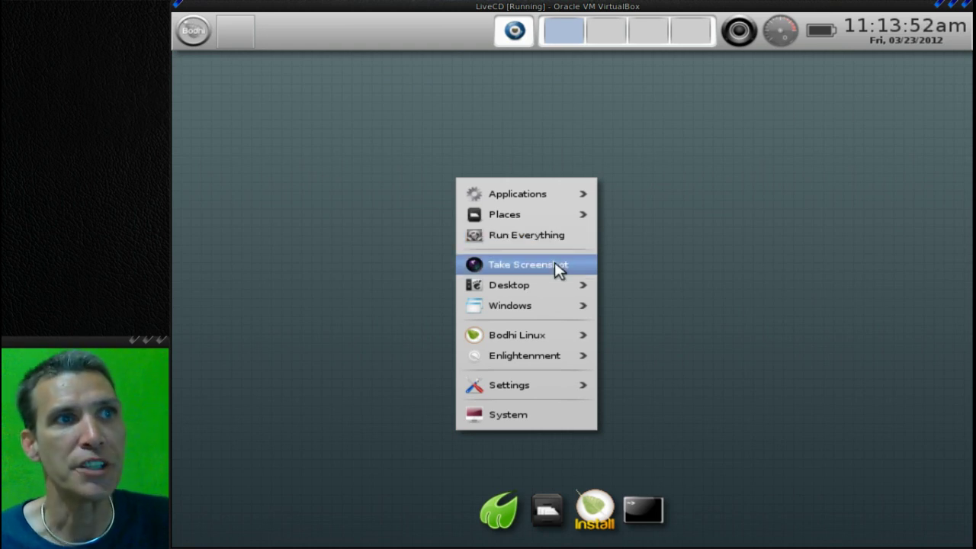
pyautogui.moveTo(542, 284)
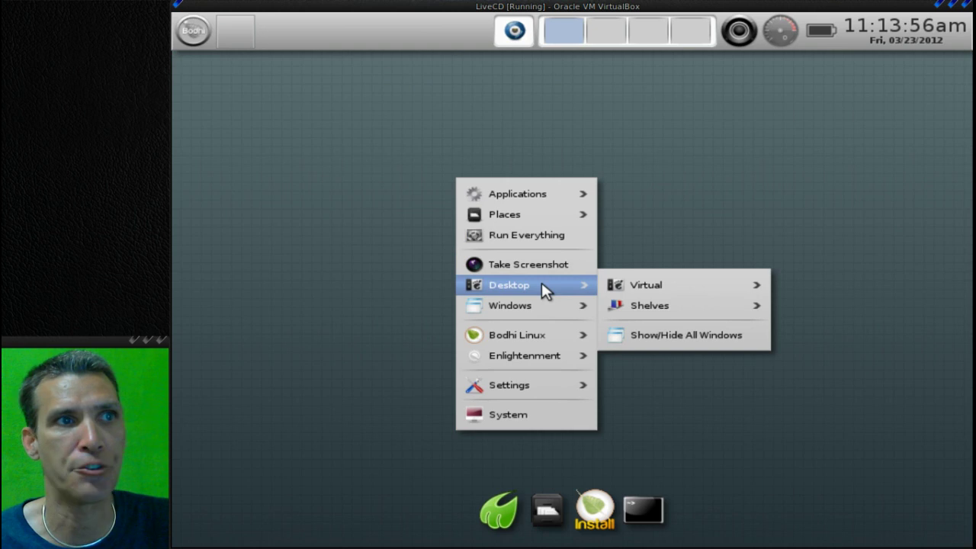
pyautogui.moveTo(541, 305)
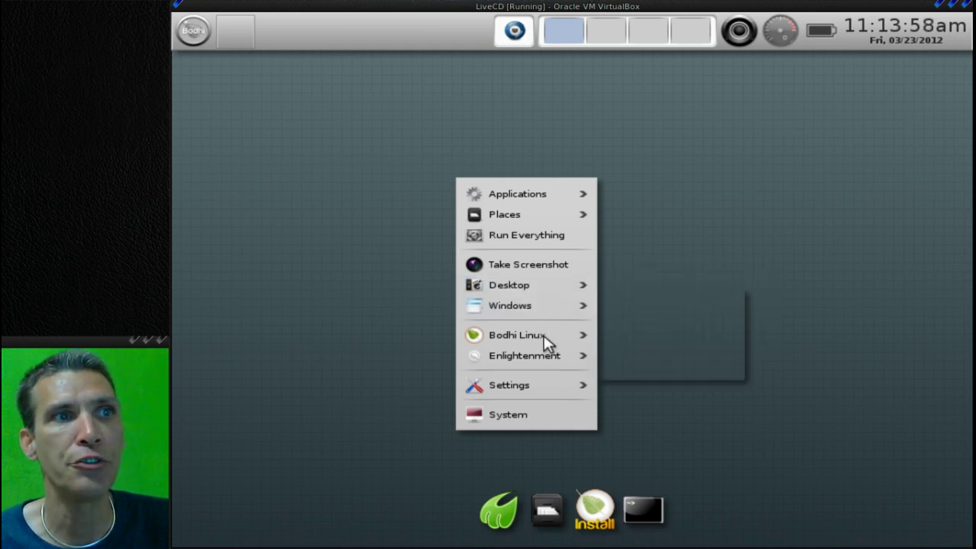
pyautogui.moveTo(544, 335)
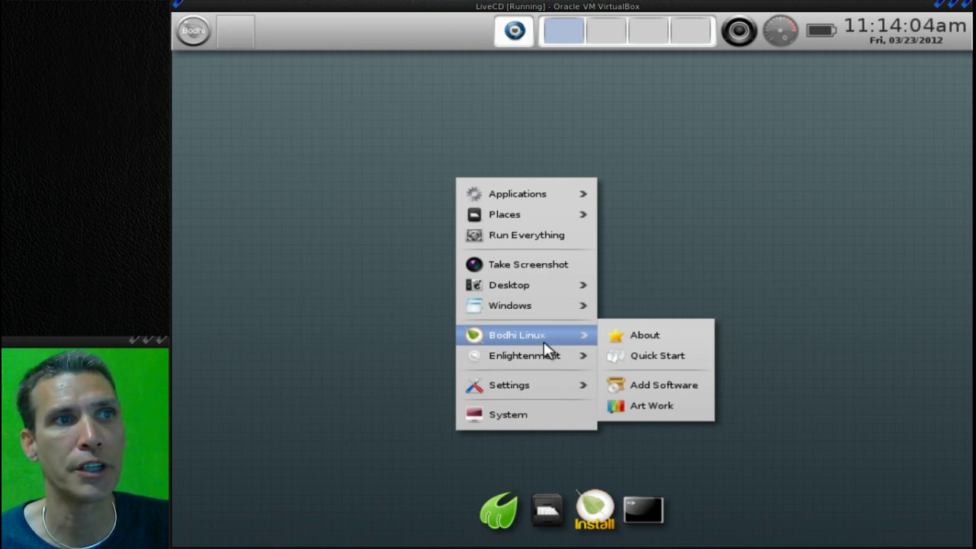
pyautogui.moveTo(546, 352)
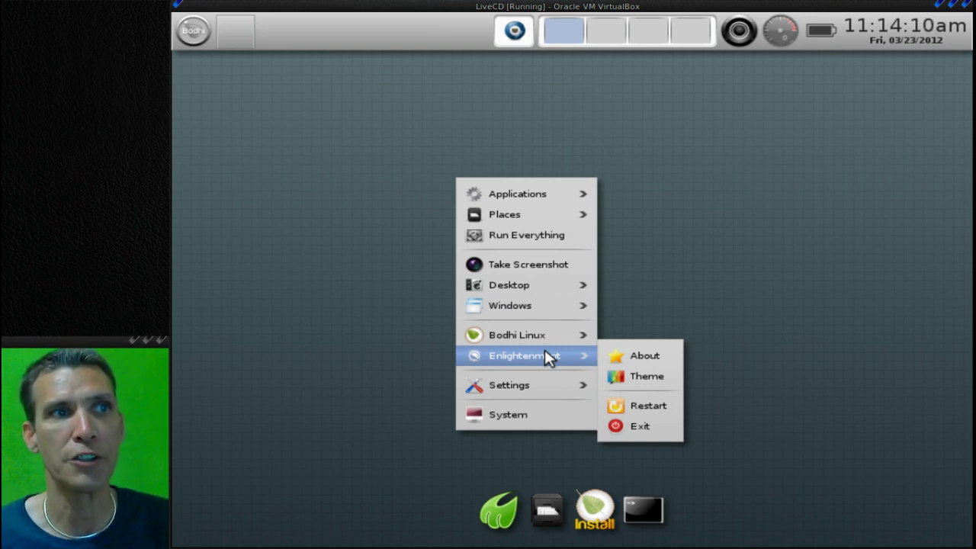
pyautogui.moveTo(537, 383)
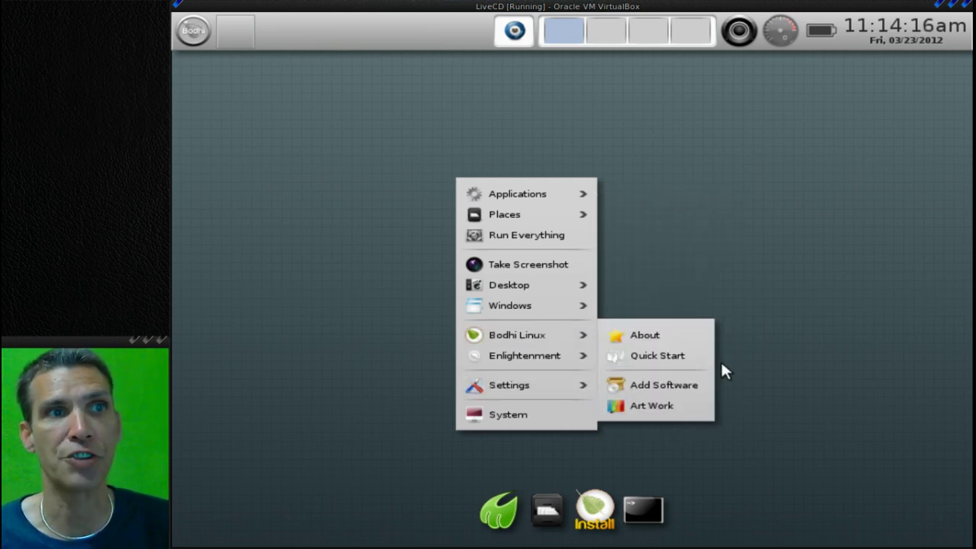
# Open the Bodhi AppCenter for adding software, browse its bundles, packages and categories, and close the browser window
pyautogui.click(689, 390)
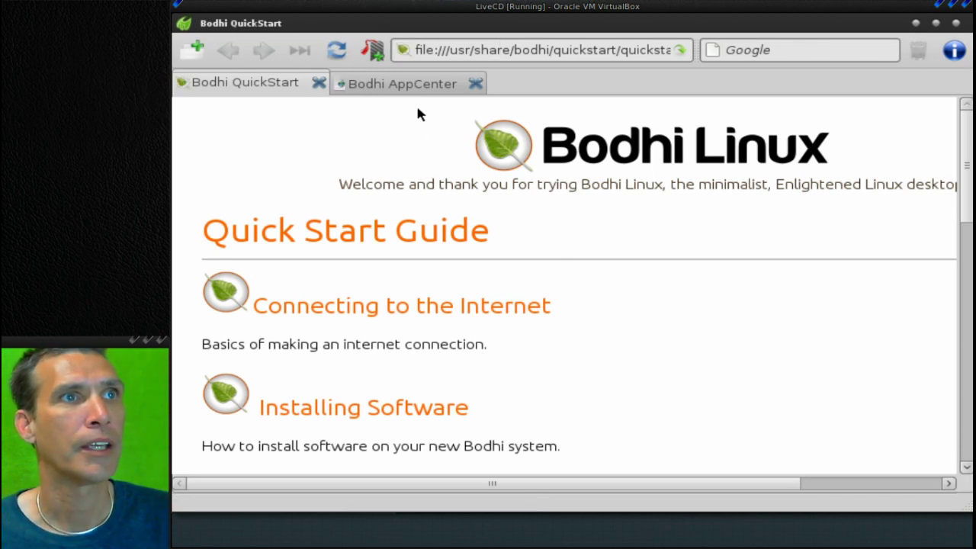
pyautogui.click(428, 86)
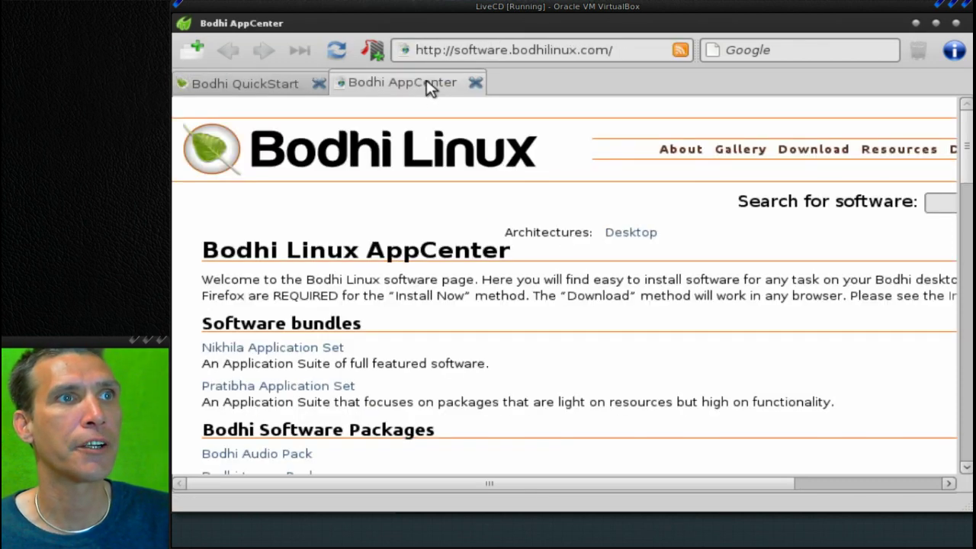
pyautogui.scroll(-4, 542, 273)
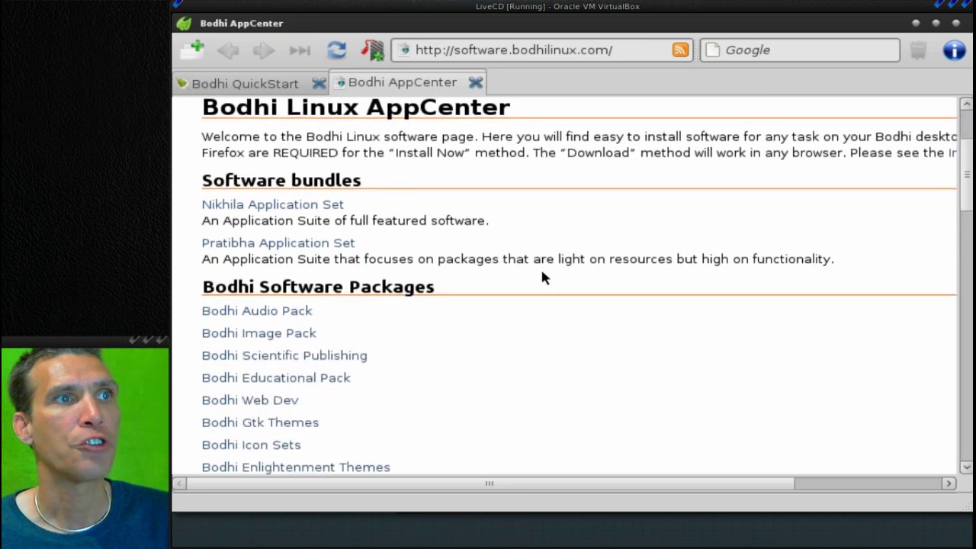
pyautogui.scroll(-2, 299, 242)
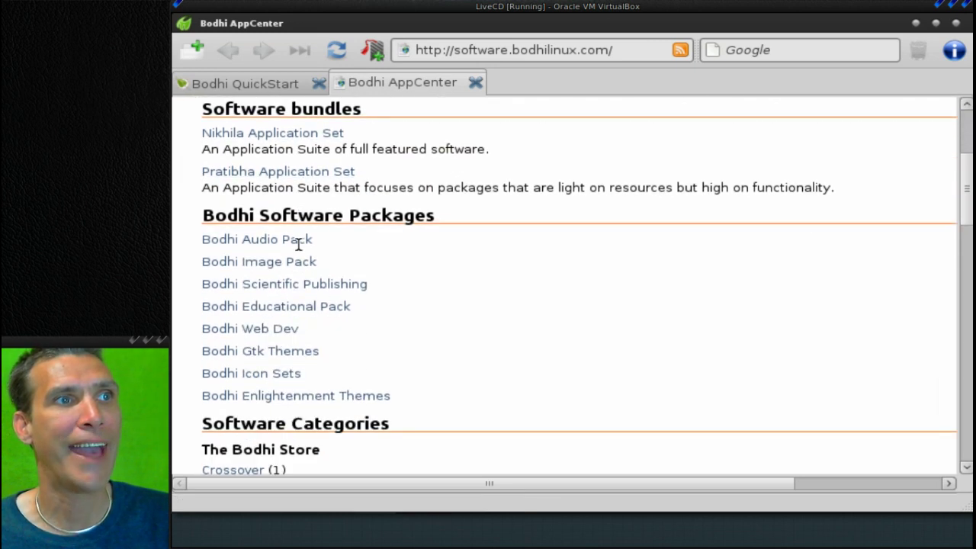
pyautogui.scroll(-1, 299, 243)
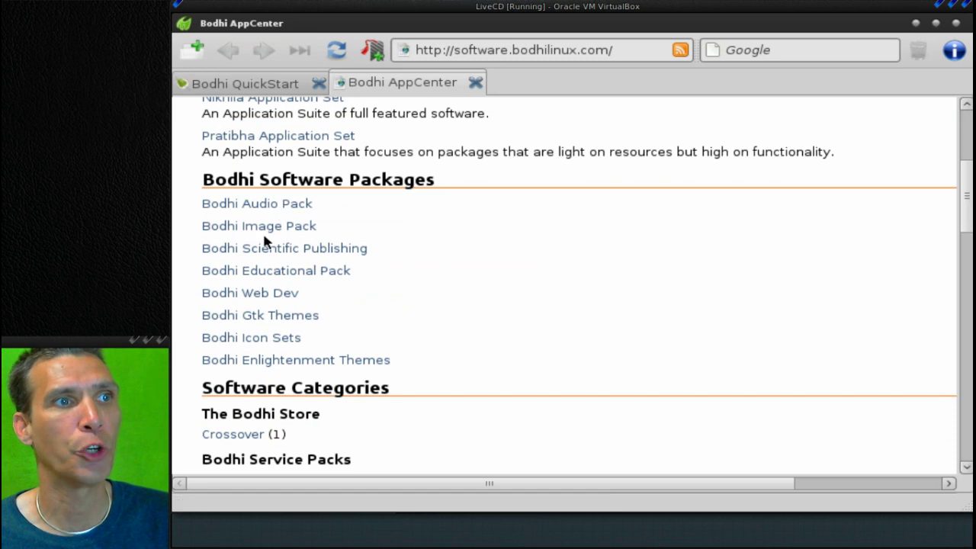
pyautogui.scroll(-8, 267, 303)
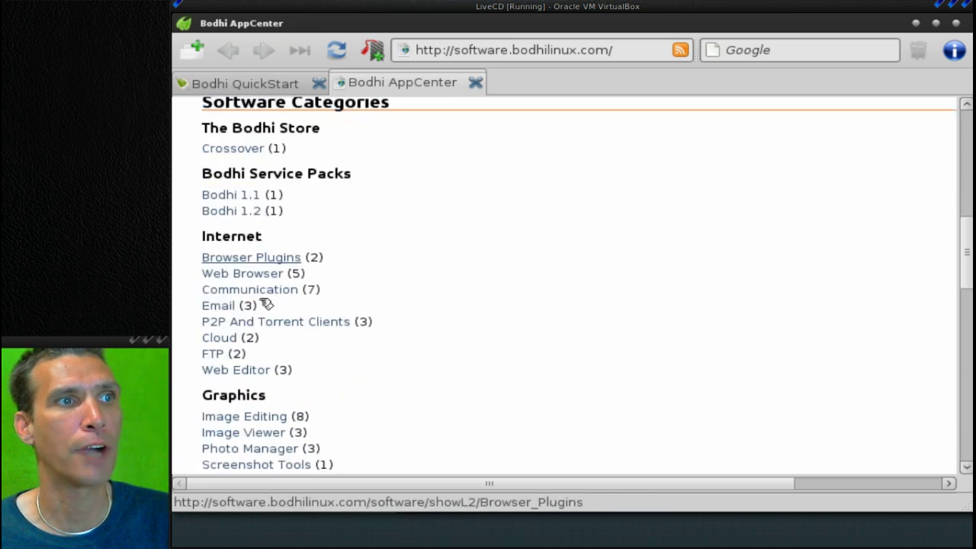
pyautogui.scroll(-2, 267, 303)
pyautogui.scroll(-15, 263, 302)
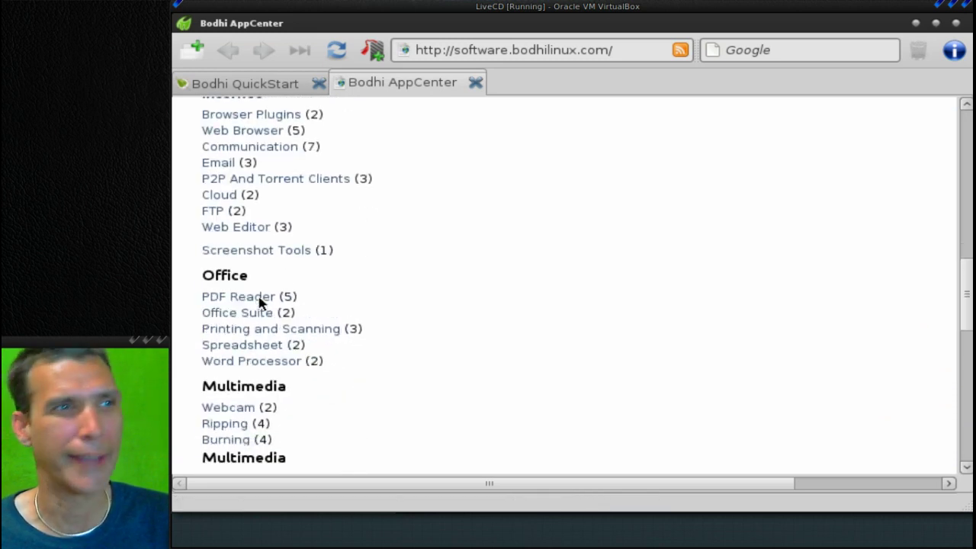
pyautogui.scroll(-7, 265, 304)
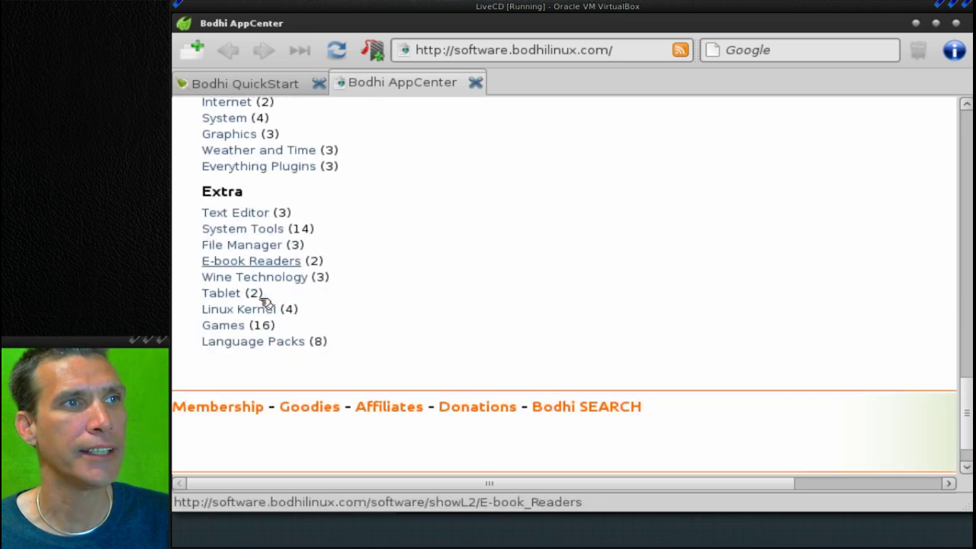
pyautogui.scroll(6, 261, 301)
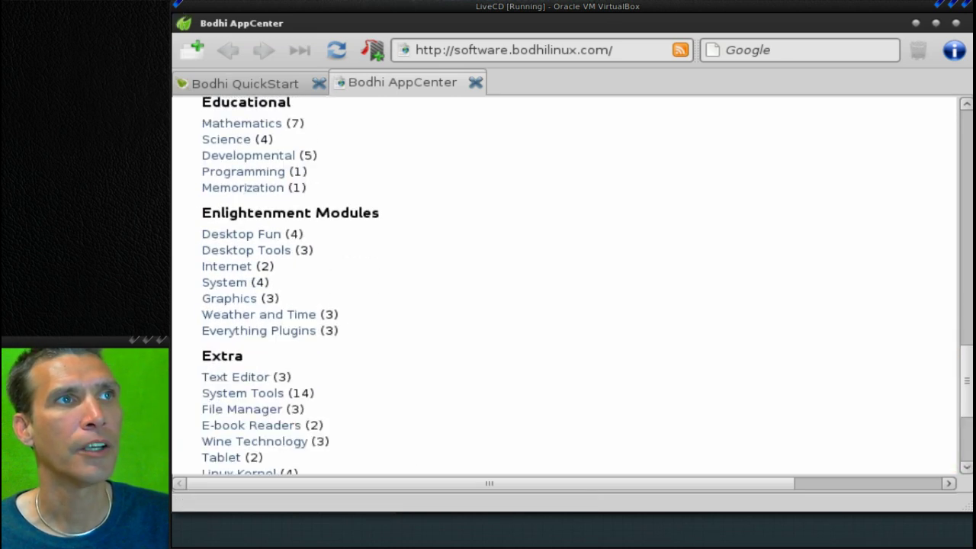
pyautogui.click(957, 25)
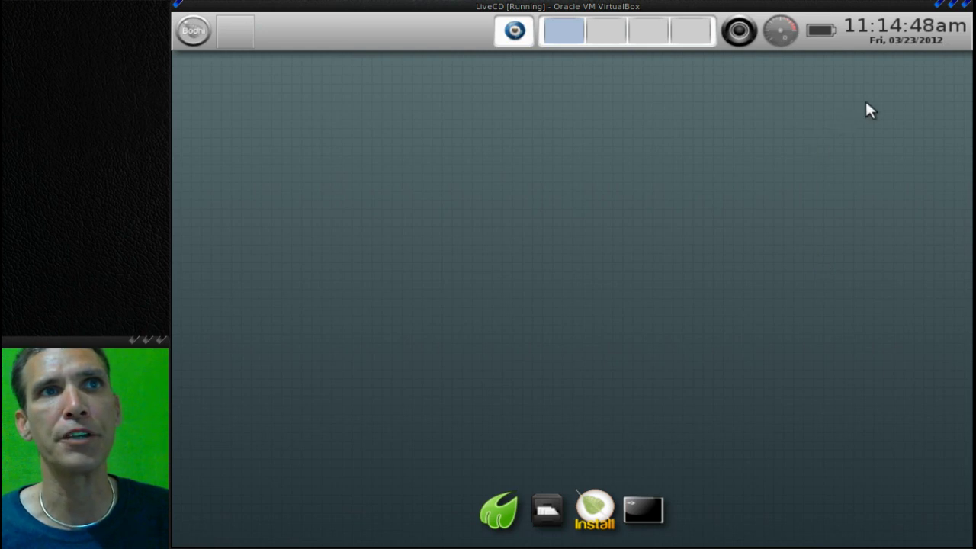
# View the clock's calendar, close it, and check the battery charge level
pyautogui.click(915, 31)
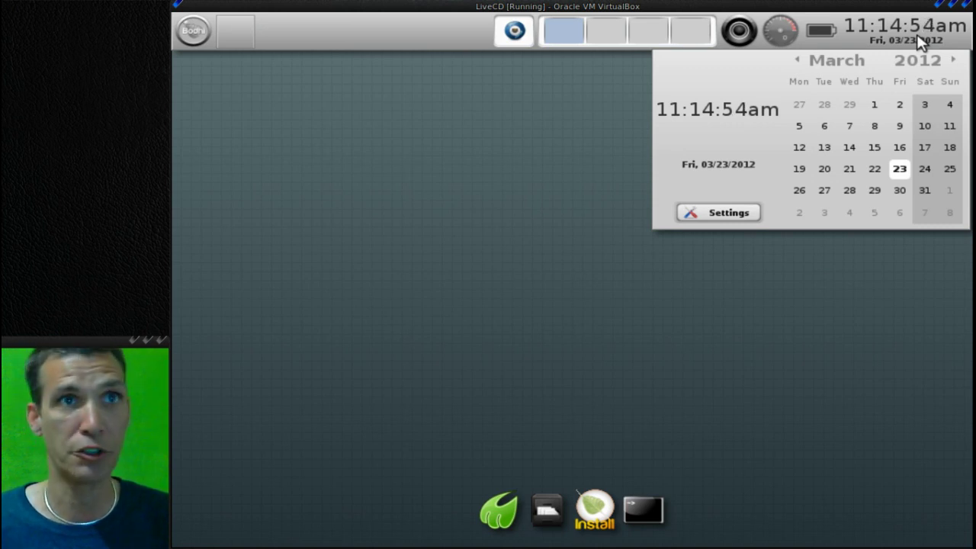
pyautogui.click(904, 35)
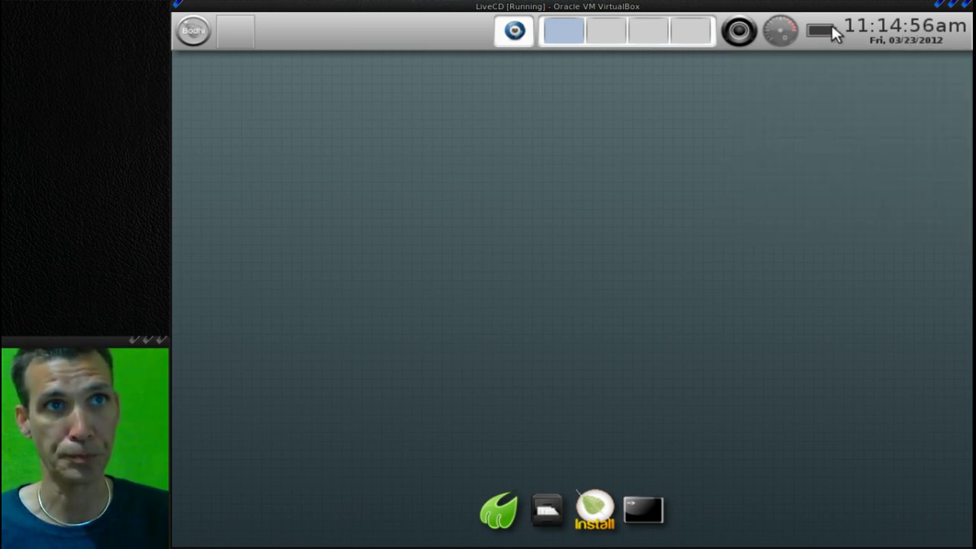
pyautogui.moveTo(826, 32)
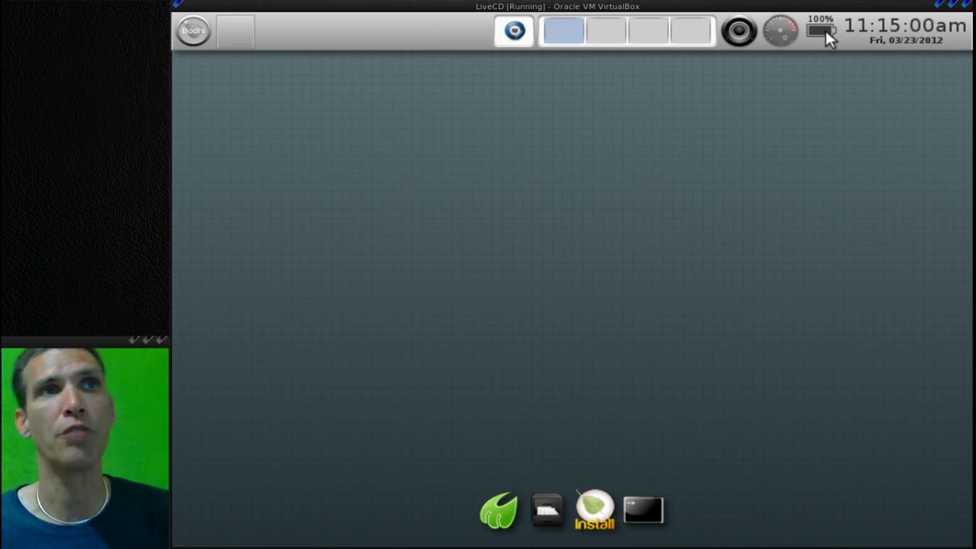
# Inspect the CPU gadget's Time Between Updates options, the master volume control and the network connection status
pyautogui.click(779, 37)
pyautogui.moveTo(749, 51)
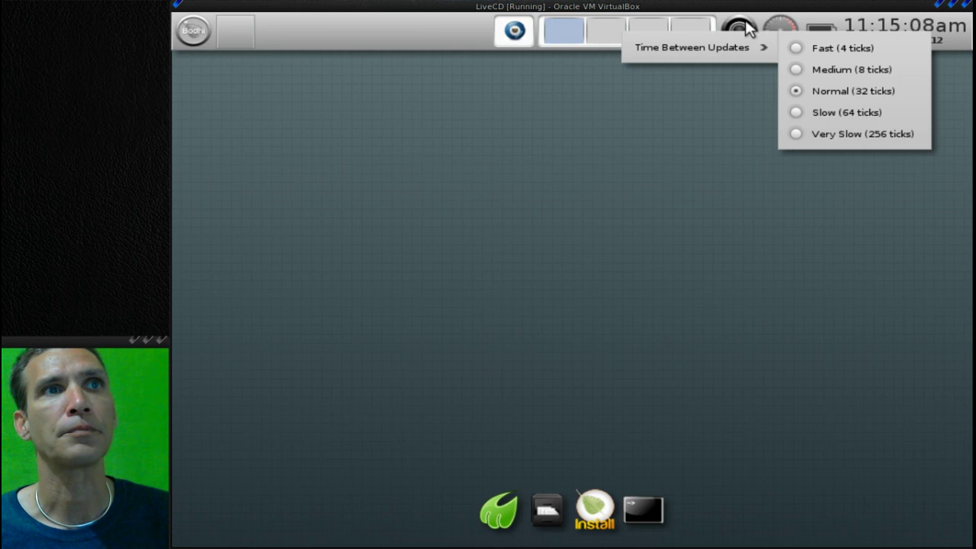
pyautogui.click(749, 29)
pyautogui.click(749, 29)
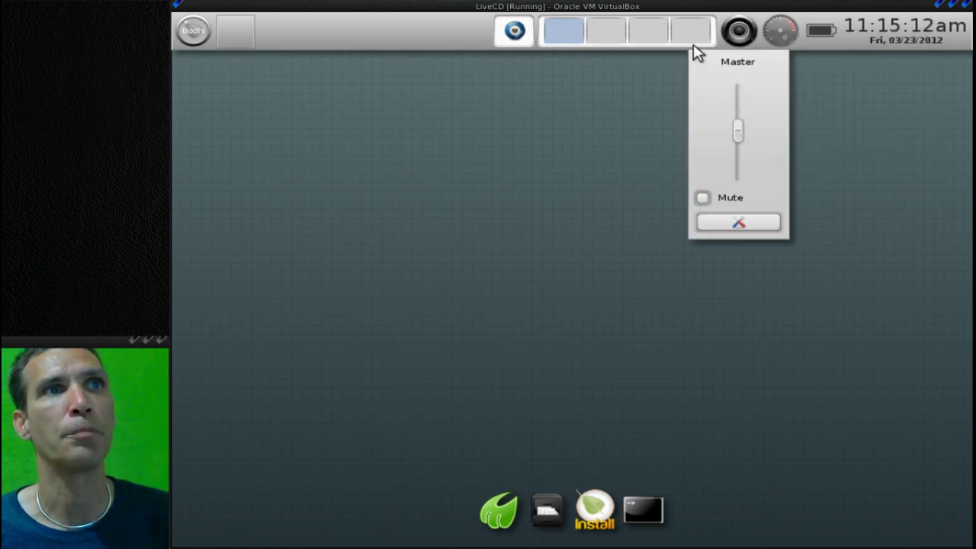
pyautogui.click(579, 121)
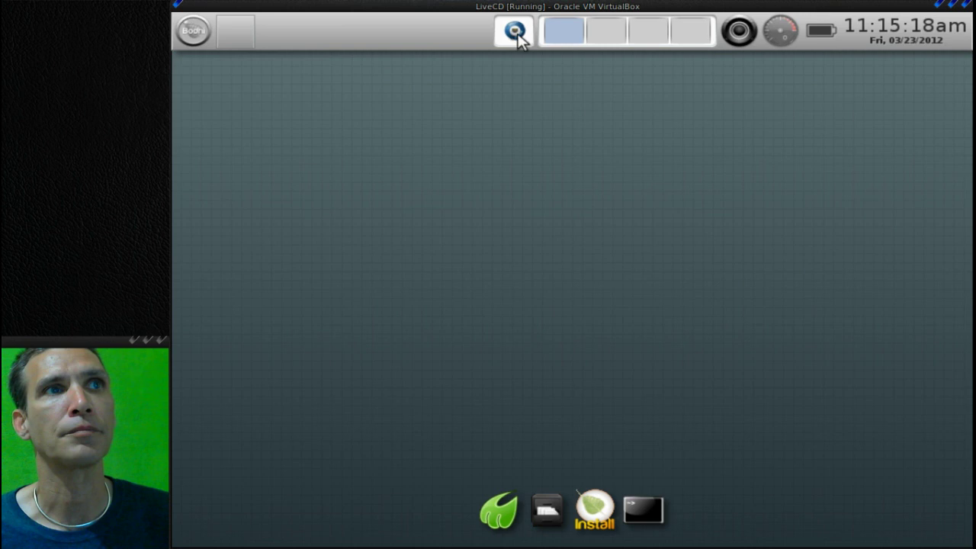
pyautogui.moveTo(519, 38)
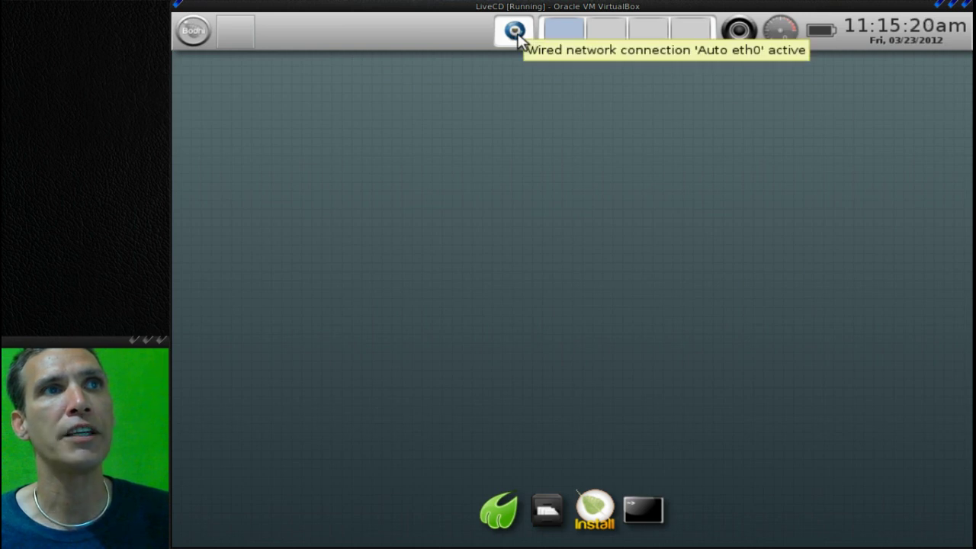
# Open the settings of the shelf holding the clock and apply the position at the middle of the screen's left edge
pyautogui.rightClick(398, 34)
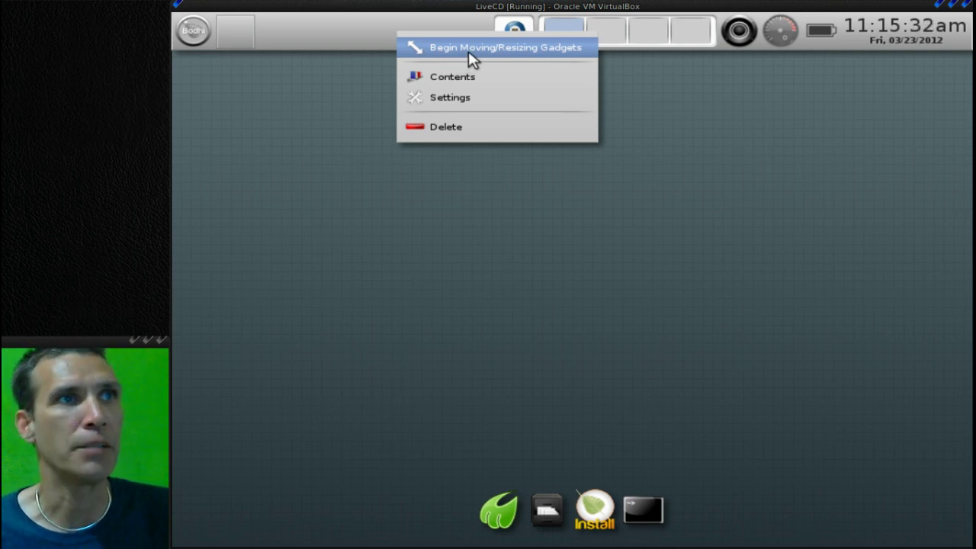
pyautogui.click(474, 97)
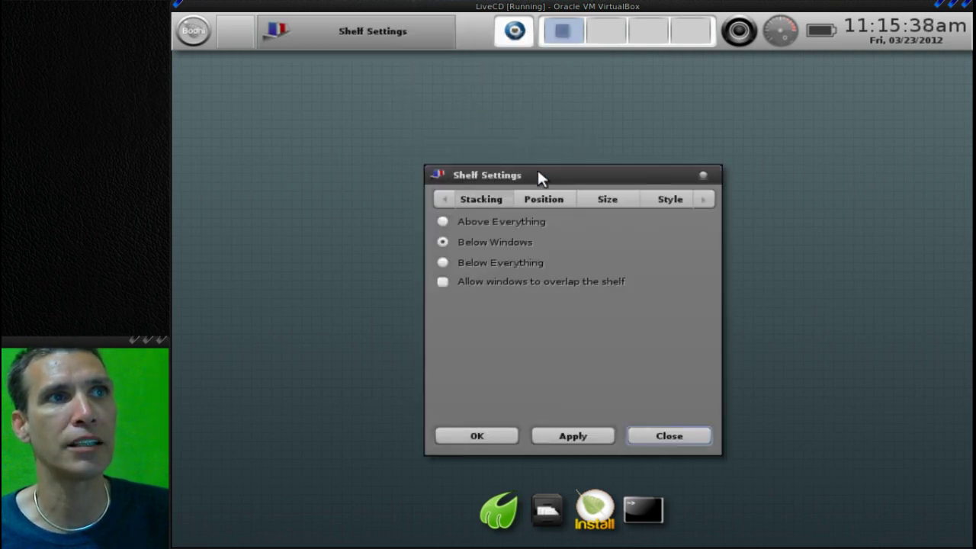
pyautogui.moveTo(537, 173); pyautogui.dragTo(537, 92)
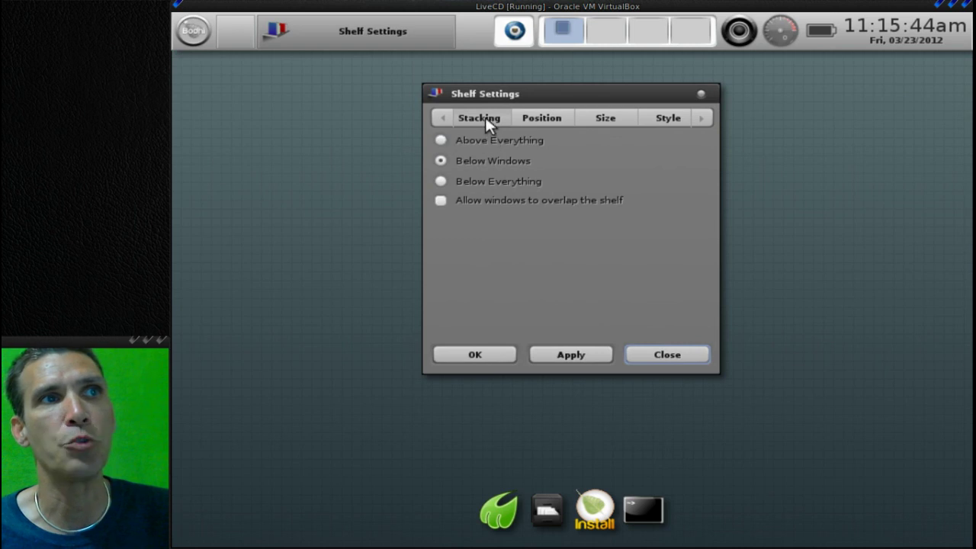
pyautogui.click(540, 118)
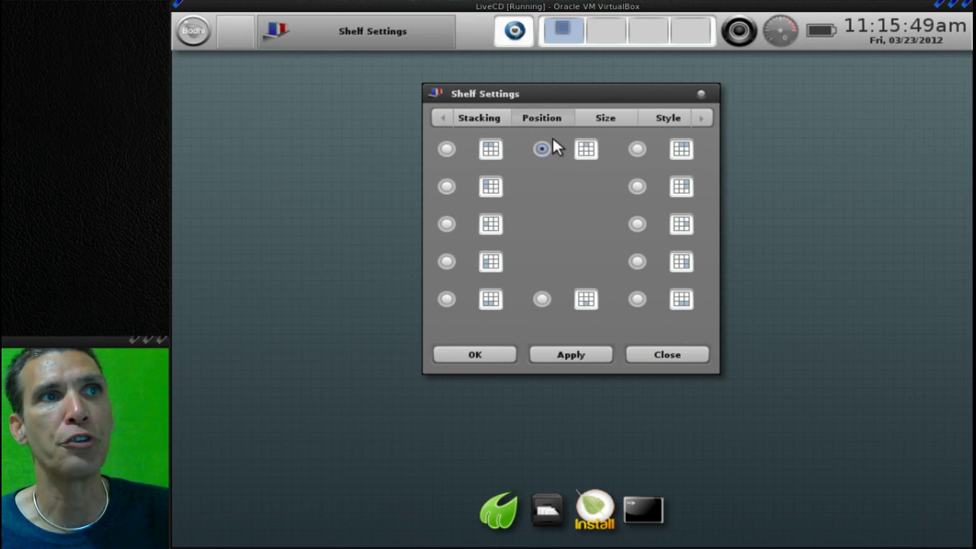
pyautogui.click(447, 223)
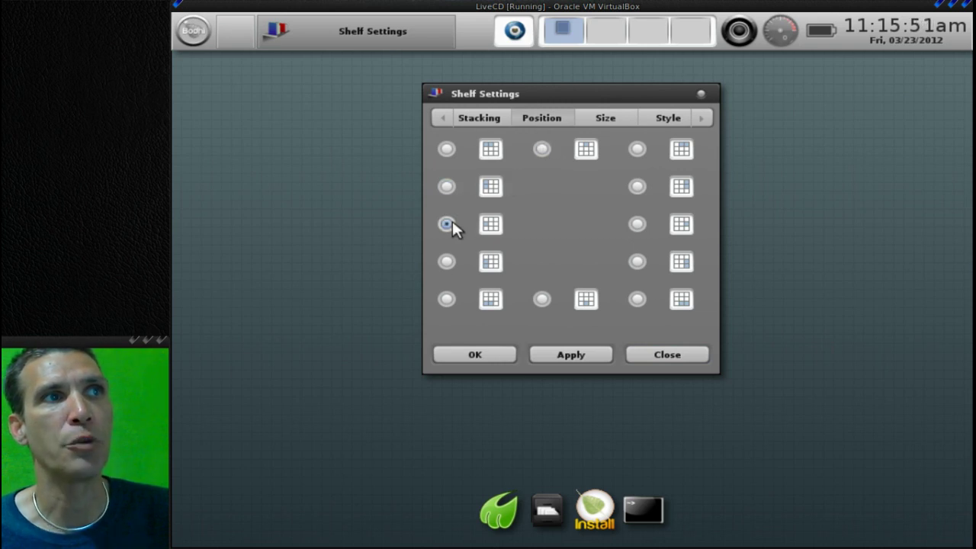
pyautogui.click(567, 364)
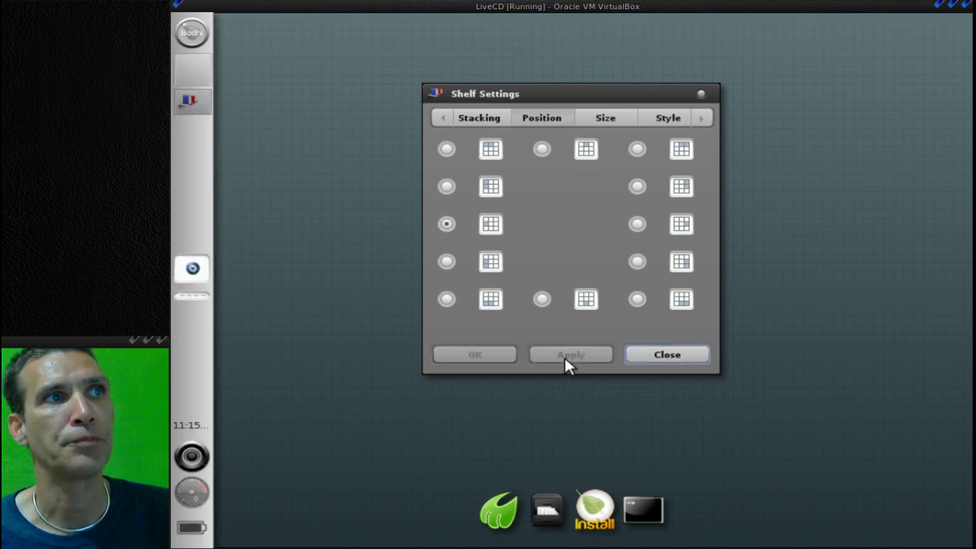
# Return the shelf to the top edge of the screen, select its top-right position option, and confirm the shelf settings
pyautogui.click(546, 148)
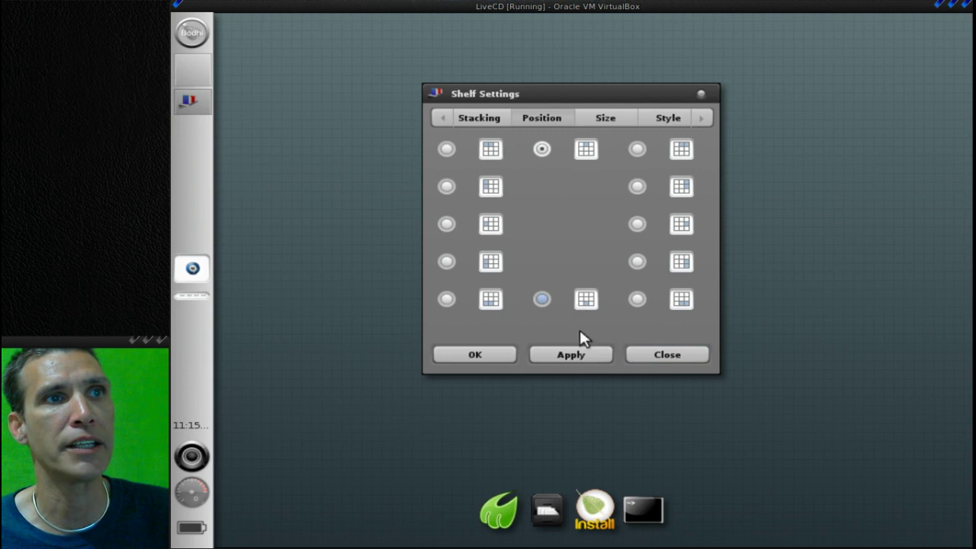
pyautogui.click(576, 355)
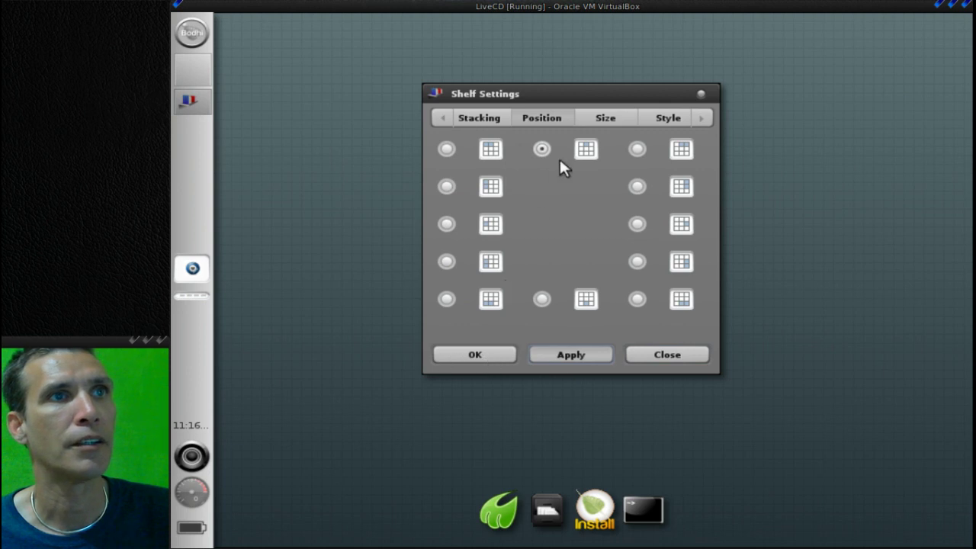
pyautogui.click(638, 153)
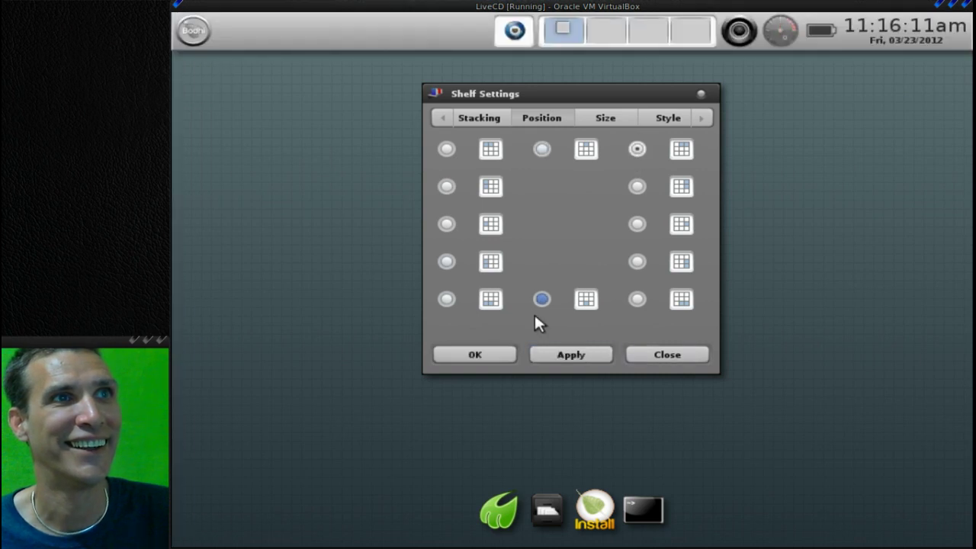
pyautogui.click(476, 355)
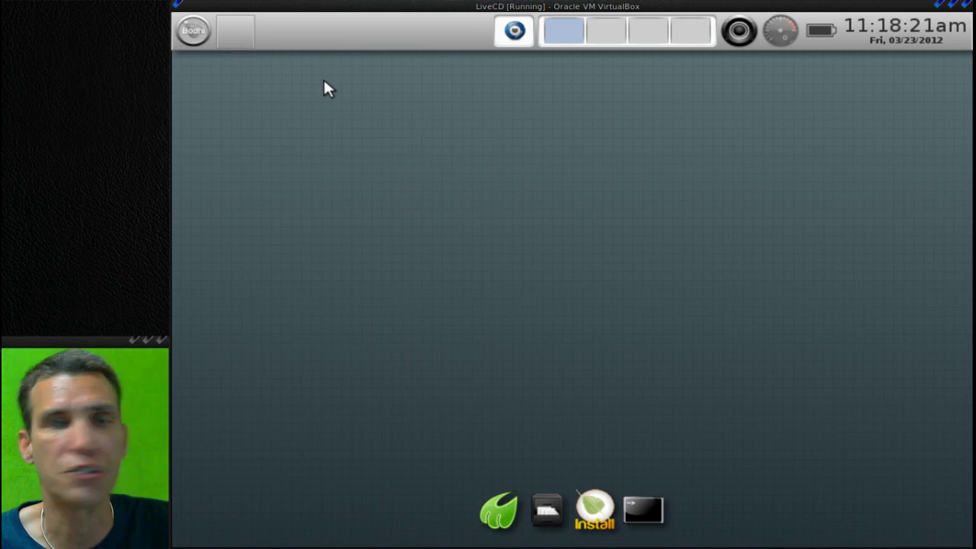
# Look through the installed applications in the Accessories, Preferences, Programming and Internet categories
pyautogui.click(194, 32)
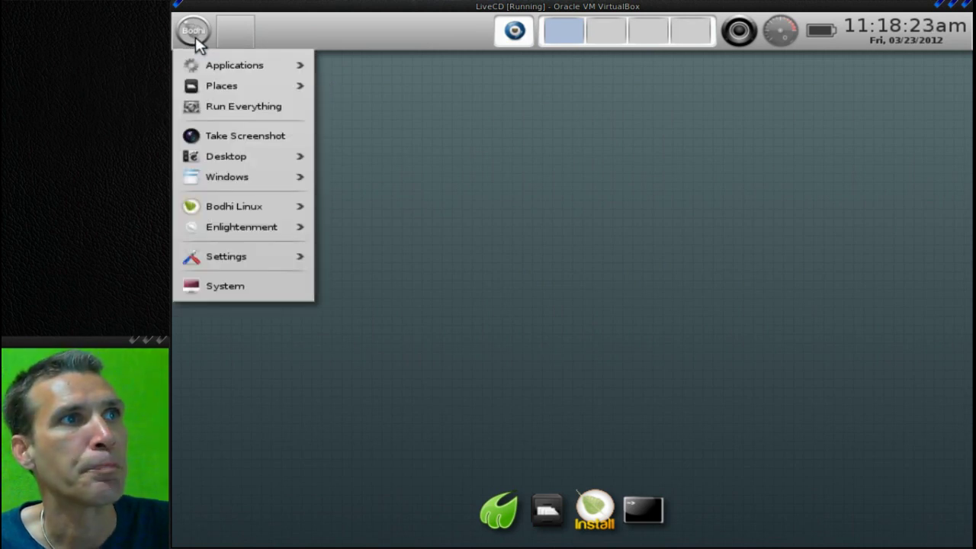
pyautogui.moveTo(289, 64)
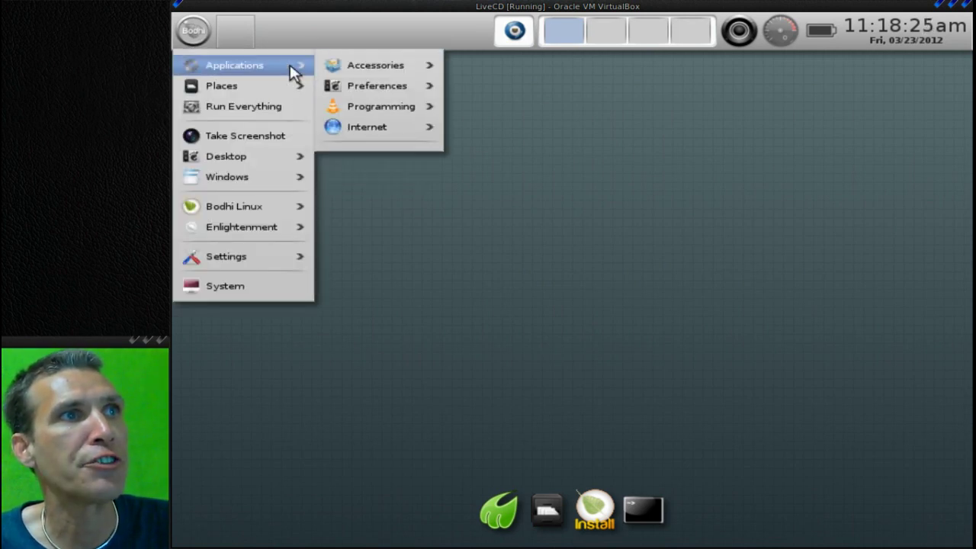
pyautogui.moveTo(357, 61)
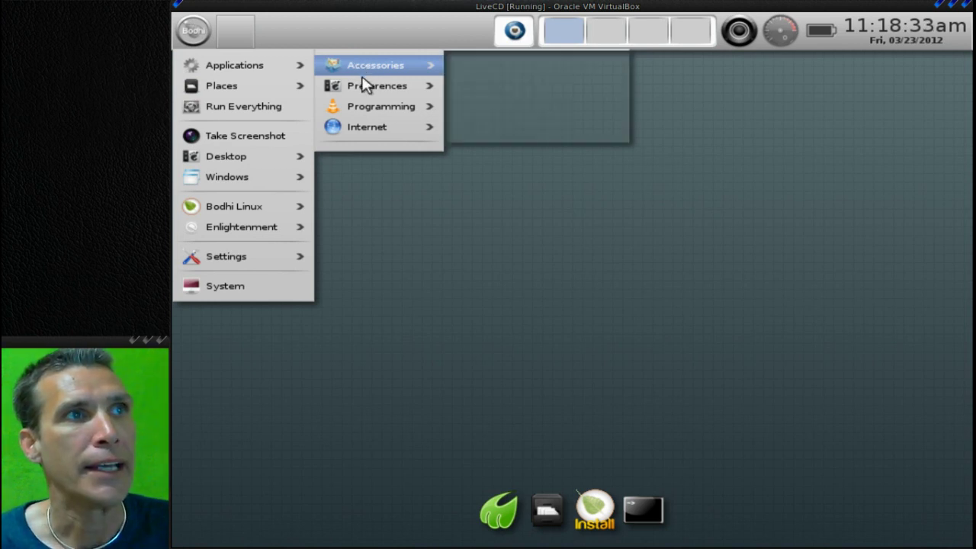
pyautogui.moveTo(363, 90)
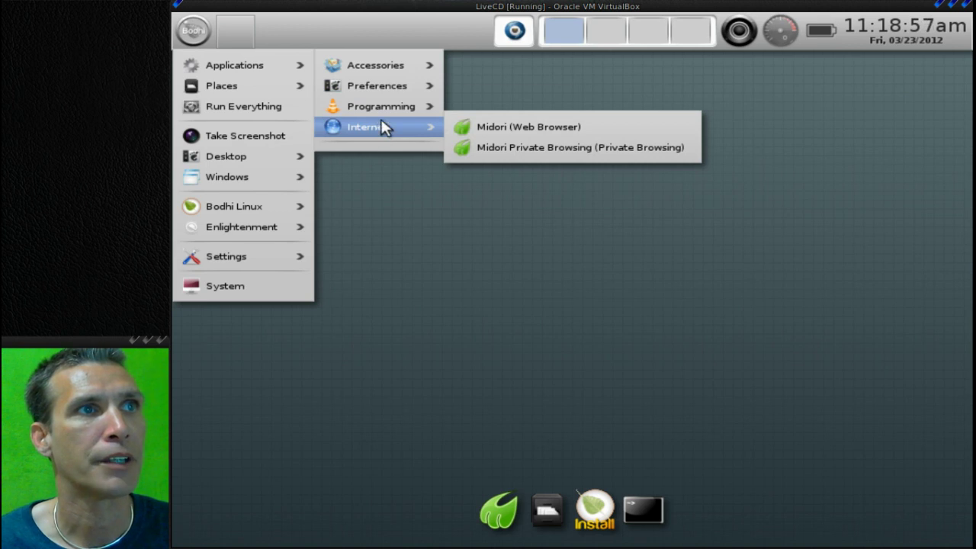
pyautogui.moveTo(392, 113)
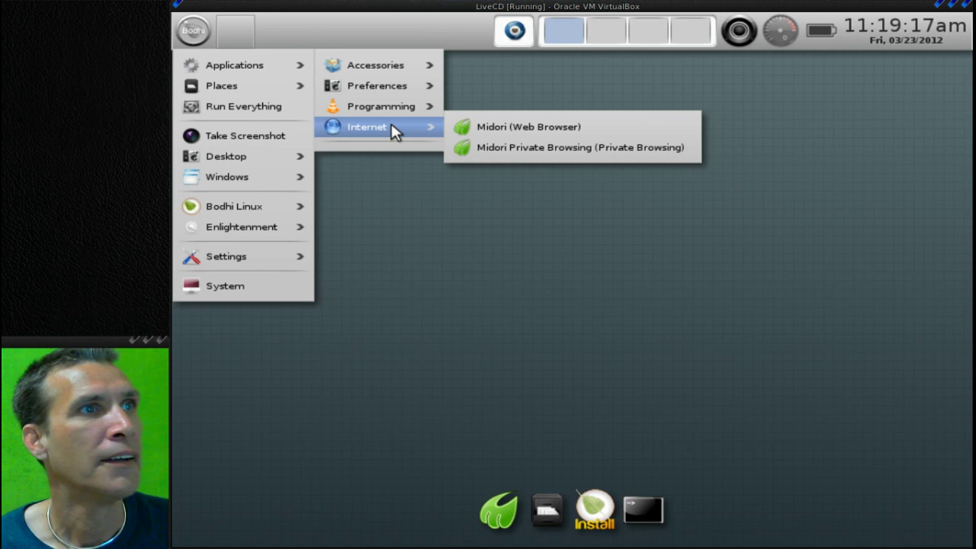
# Review the virtual desktop choices and the window management options, including Cleanup Windows and Lost Windows
pyautogui.moveTo(265, 153)
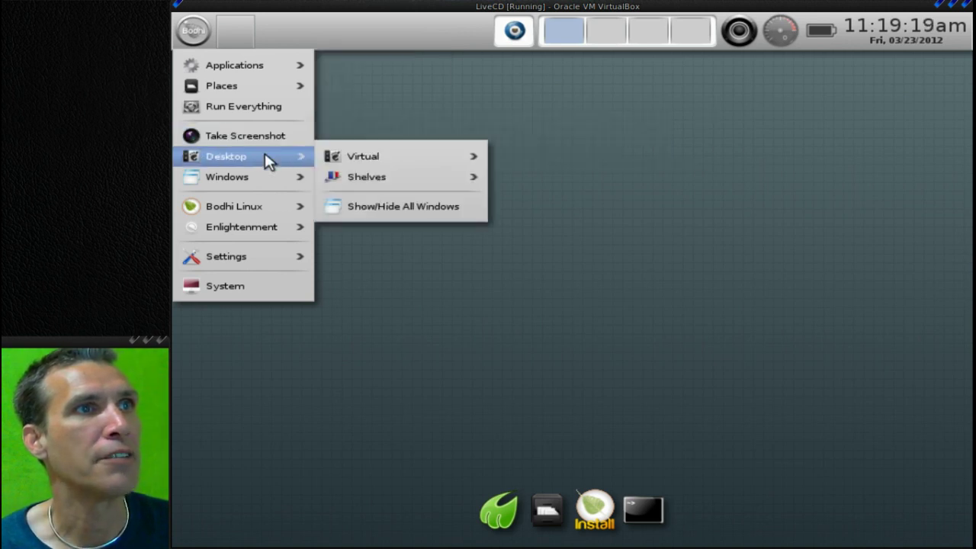
pyautogui.moveTo(338, 154)
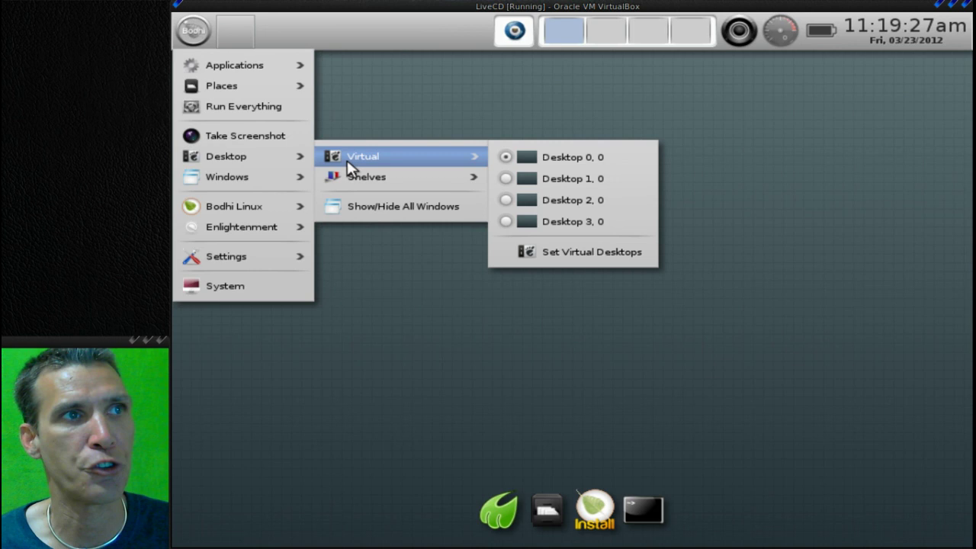
pyautogui.moveTo(354, 172)
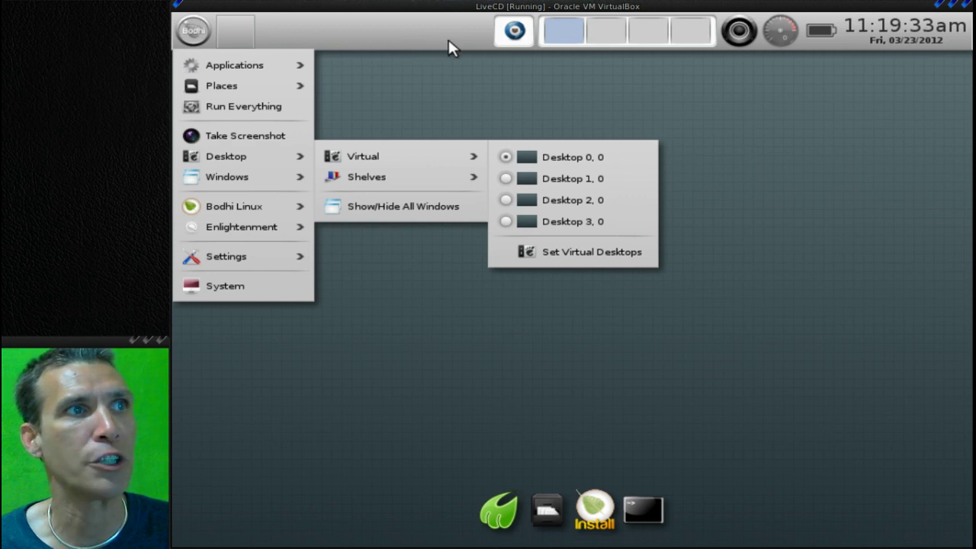
pyautogui.moveTo(261, 177)
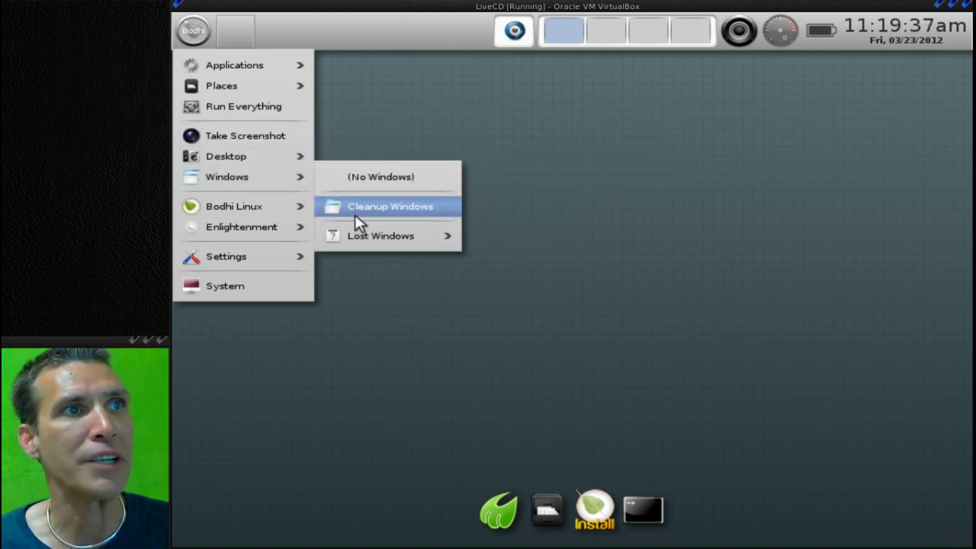
pyautogui.moveTo(363, 240)
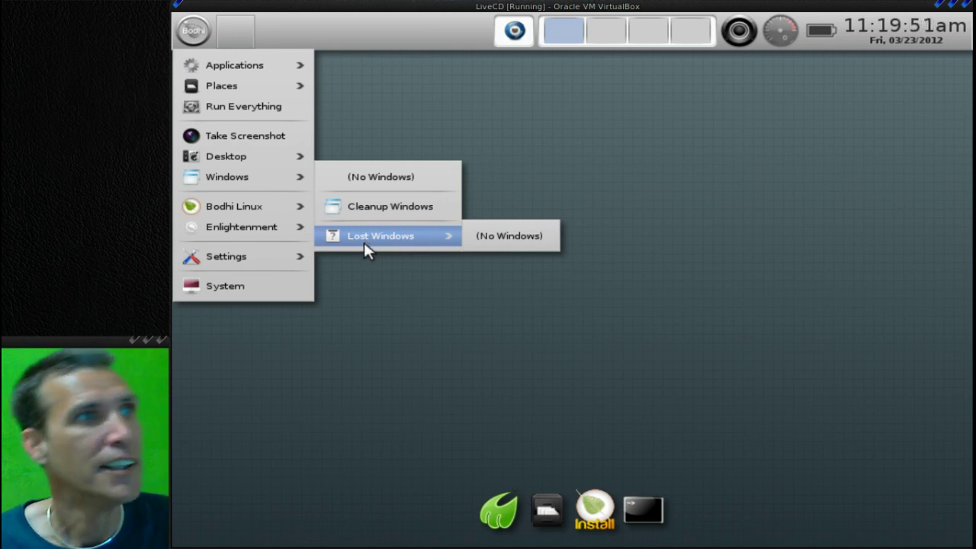
# Open Bodhi Linux's Art Work page in the browser and read through its themes, wallpapers, Conky and Bodhi material sections
pyautogui.moveTo(293, 207)
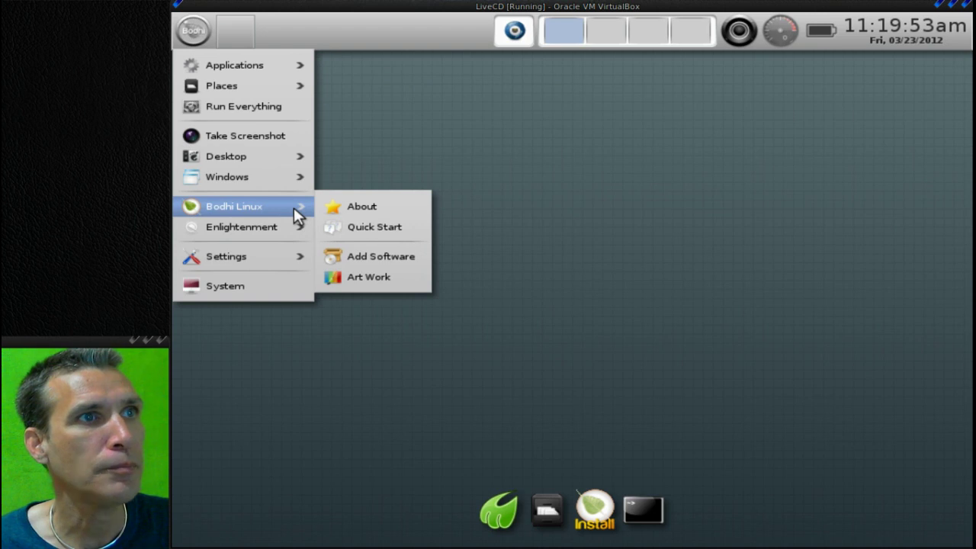
pyautogui.click(359, 277)
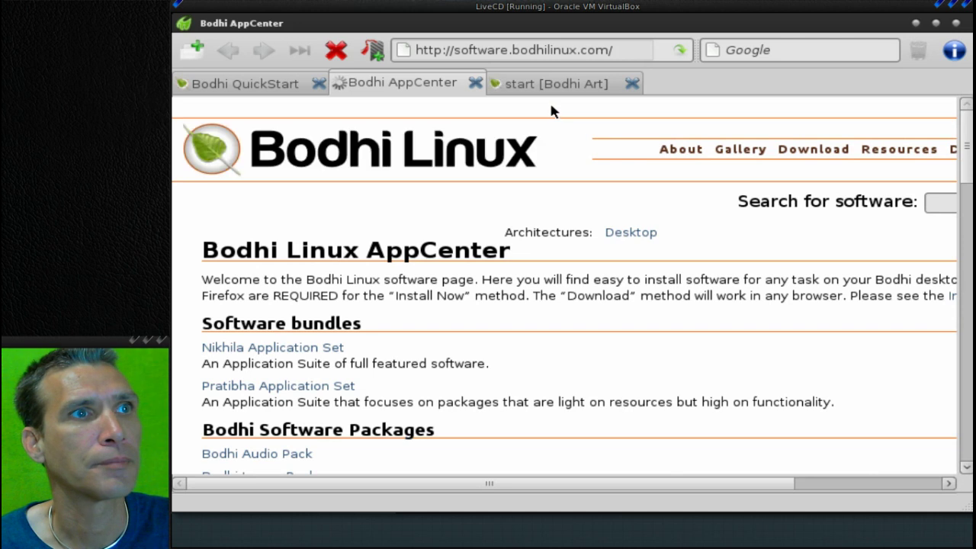
pyautogui.click(557, 90)
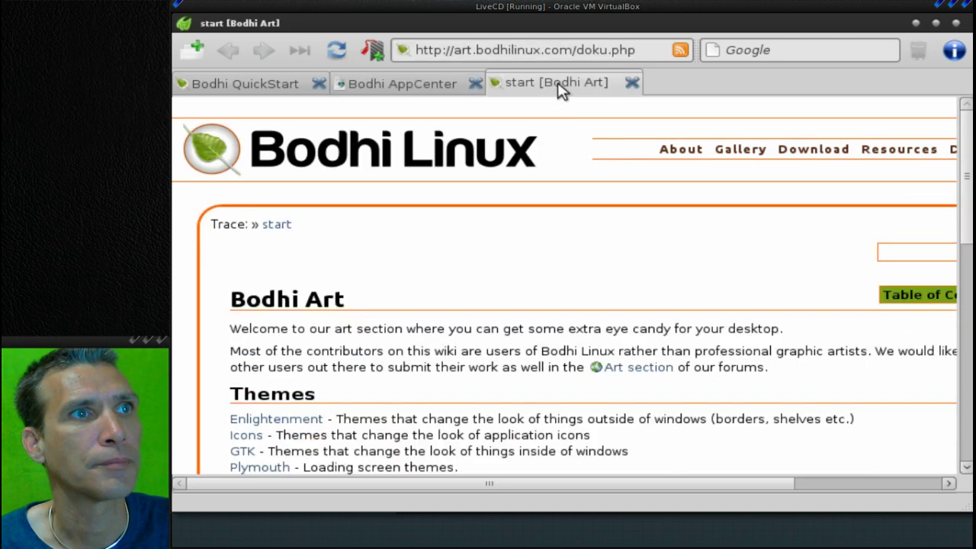
pyautogui.scroll(-3, 592, 237)
pyautogui.scroll(-2, 592, 236)
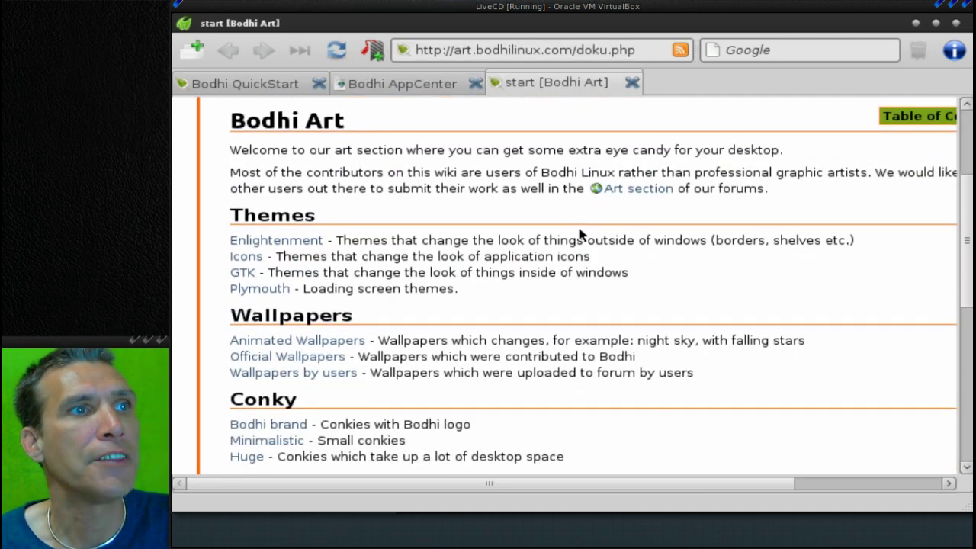
pyautogui.scroll(-2, 584, 228)
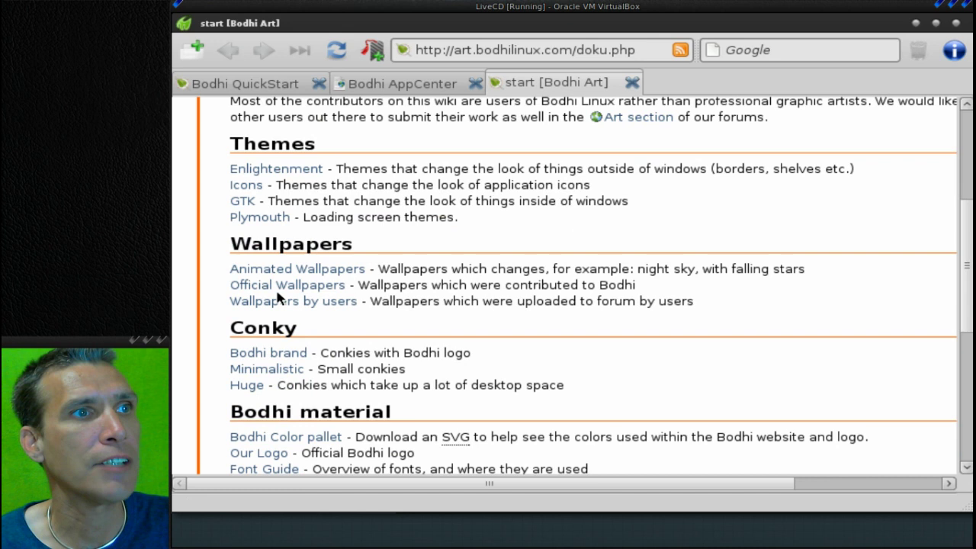
pyautogui.scroll(-3, 301, 295)
pyautogui.scroll(-2, 277, 293)
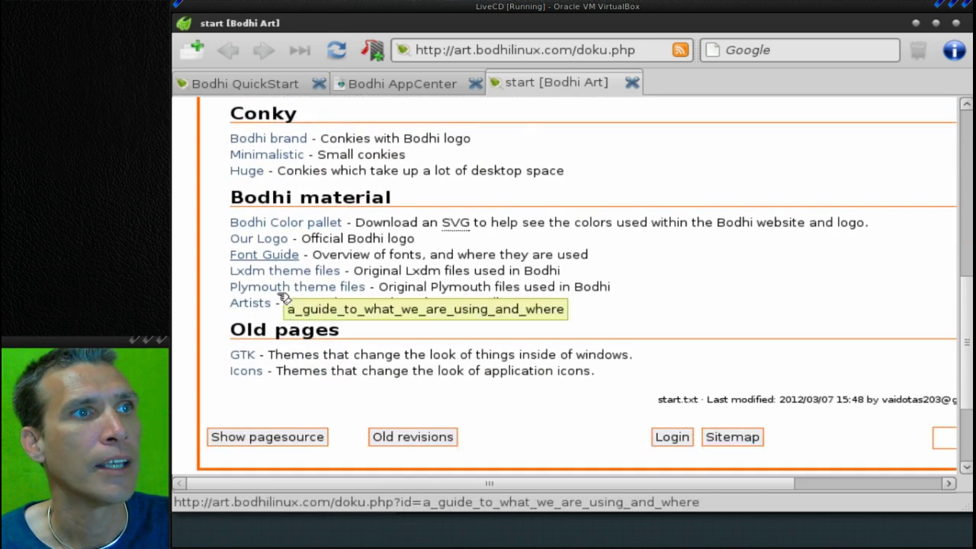
pyautogui.scroll(-2, 277, 294)
pyautogui.scroll(4, 277, 293)
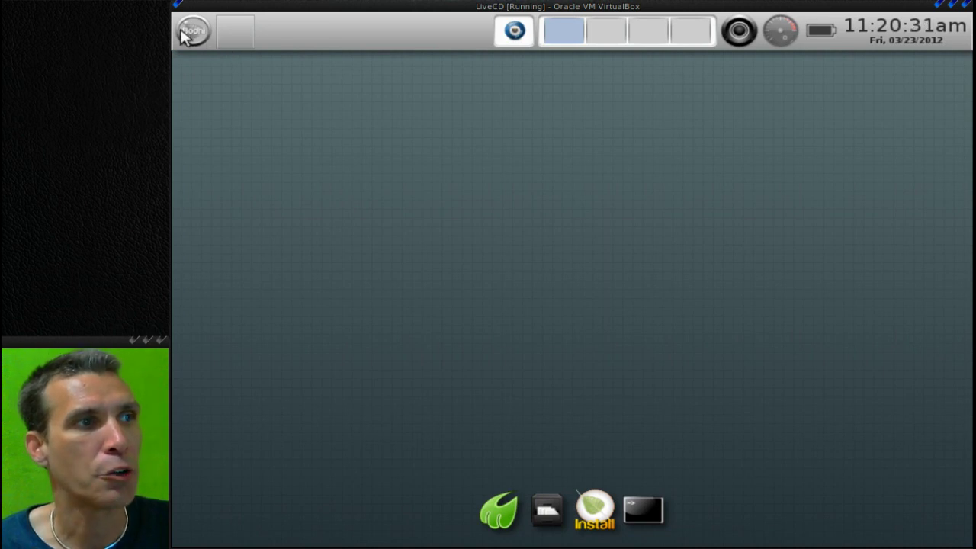
# Review the entries available under Enlightenment, Settings and Places, then return to the empty desktop
pyautogui.click(190, 33)
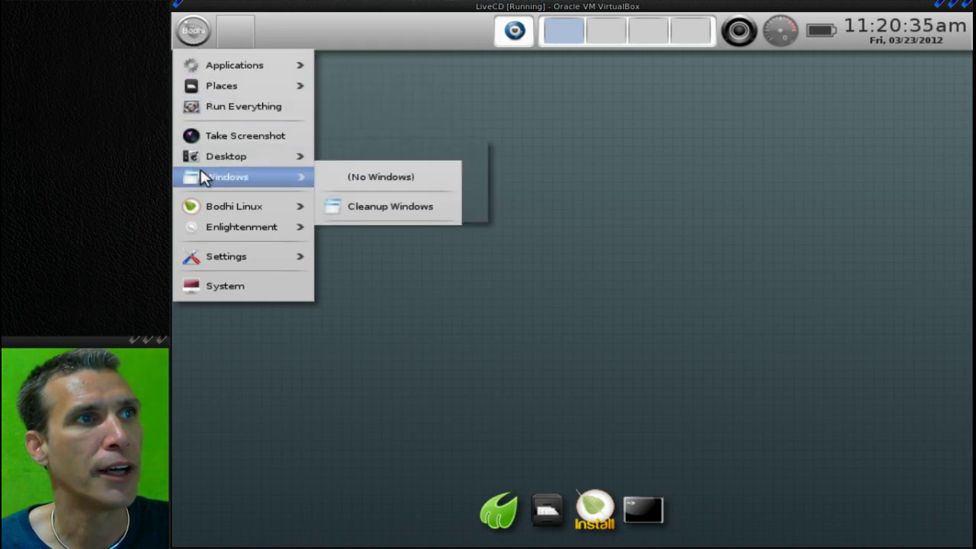
pyautogui.moveTo(225, 231)
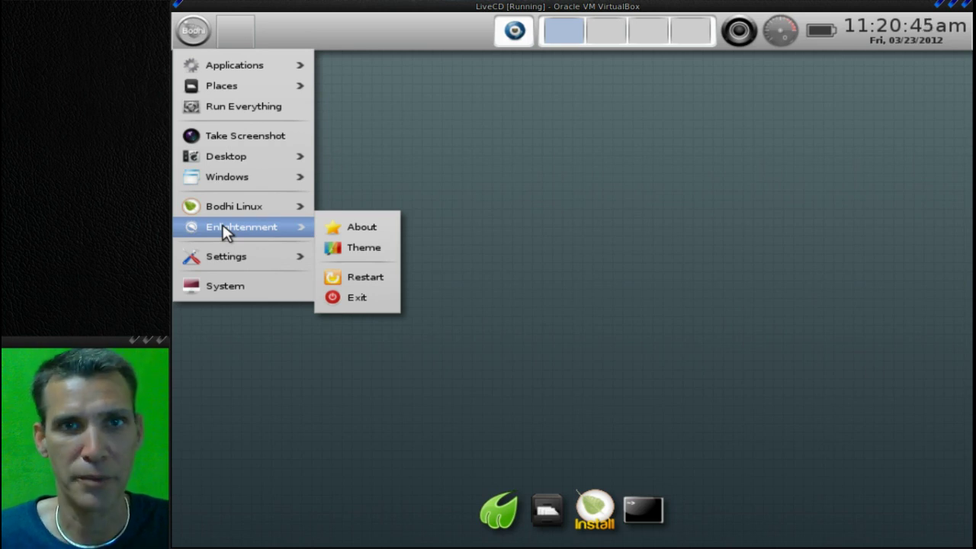
pyautogui.moveTo(231, 257)
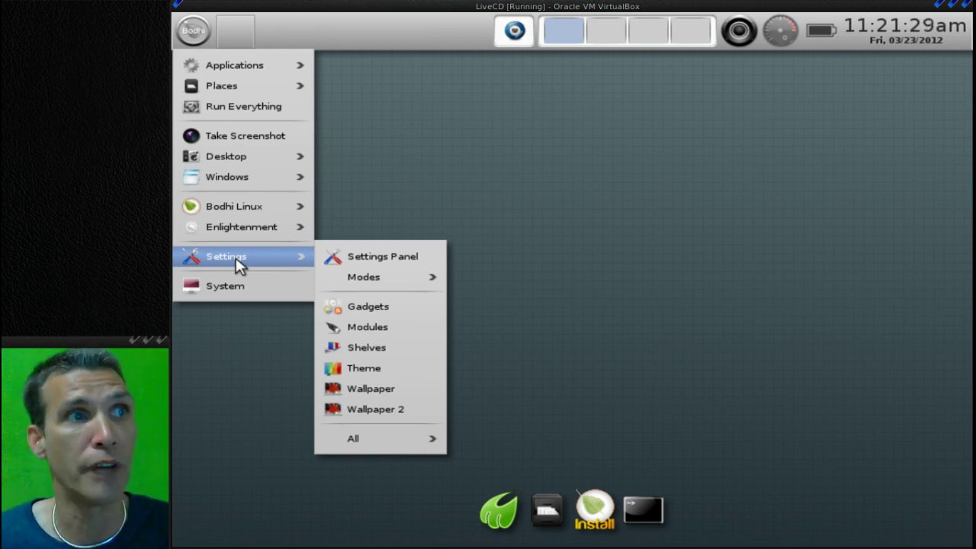
pyautogui.moveTo(266, 224)
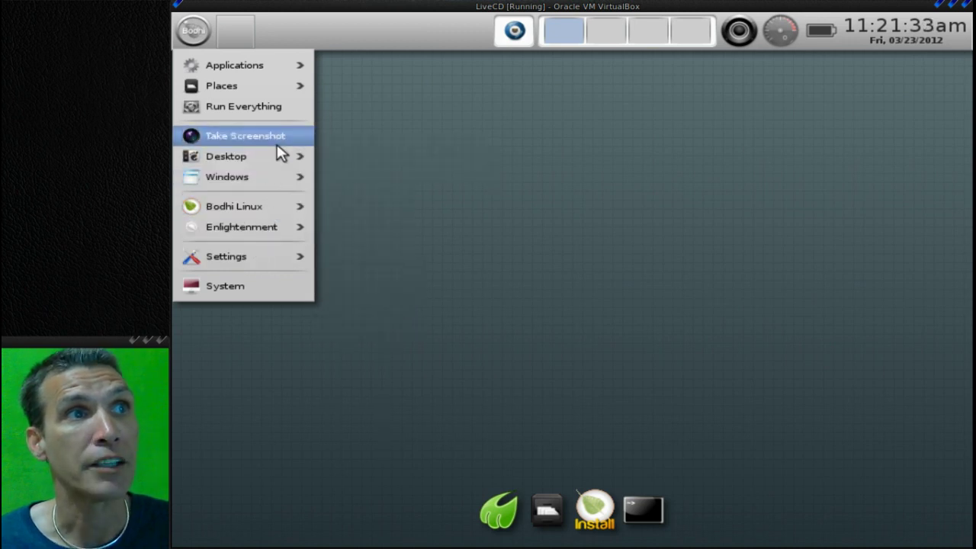
pyautogui.moveTo(265, 169)
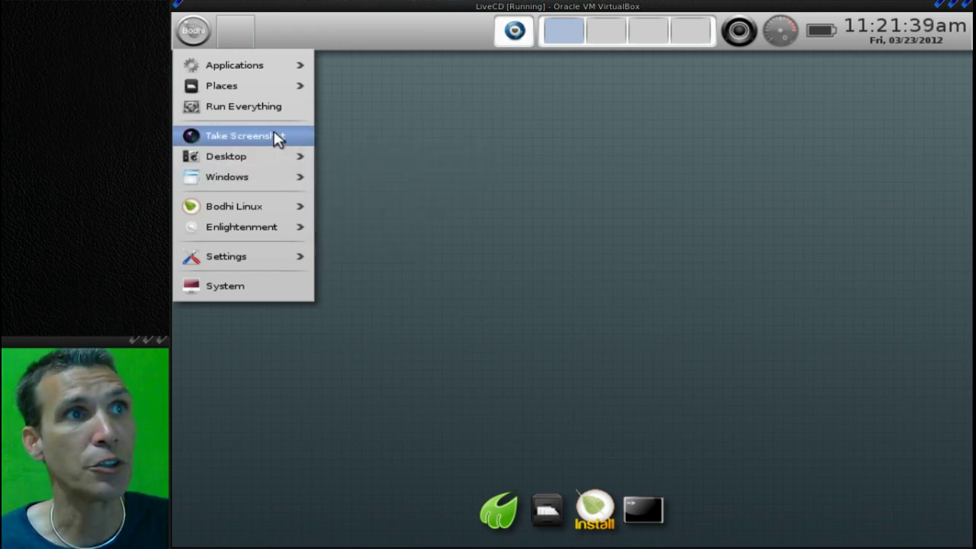
pyautogui.moveTo(280, 90)
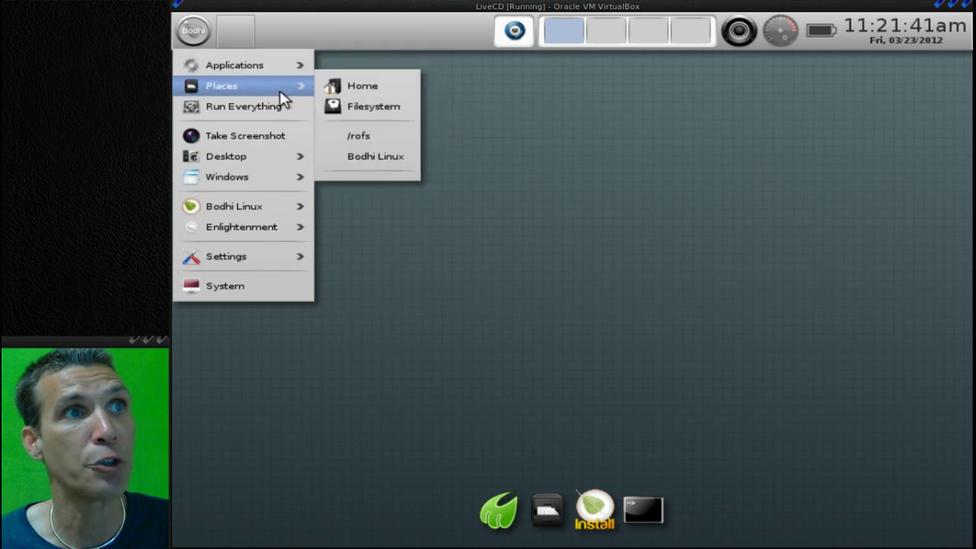
pyautogui.click(279, 407)
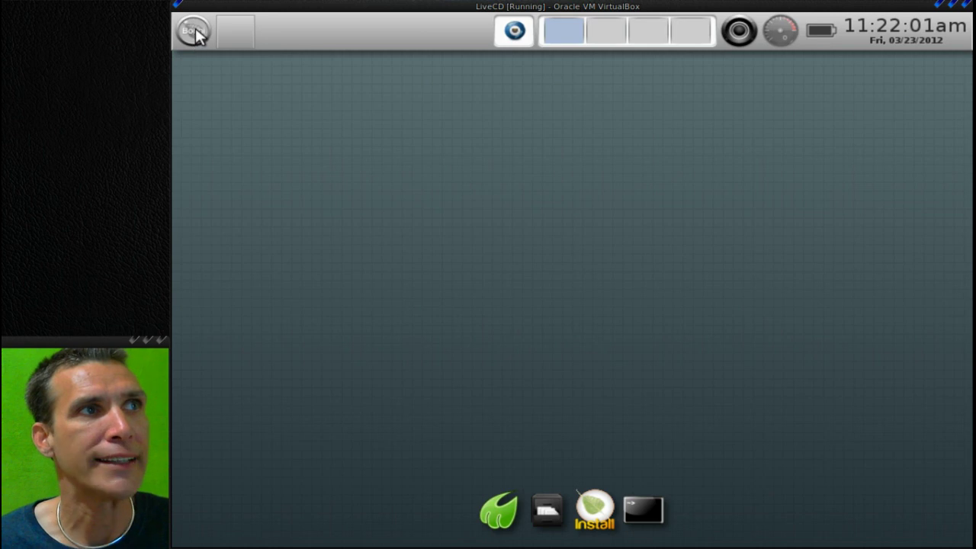
# Open Software Sources from the Preferences applications and move its window up so the whole dialog fits on screen
pyautogui.click(221, 141)
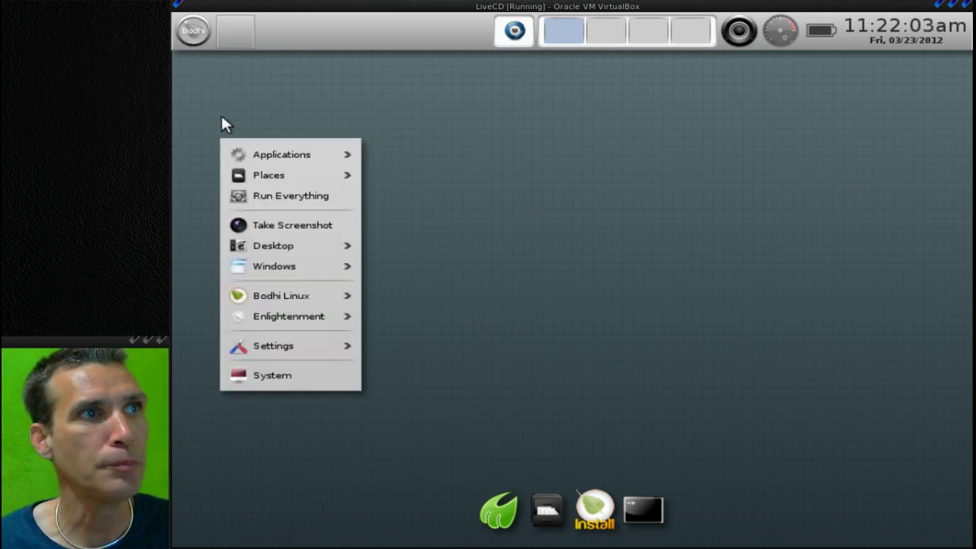
pyautogui.moveTo(280, 252)
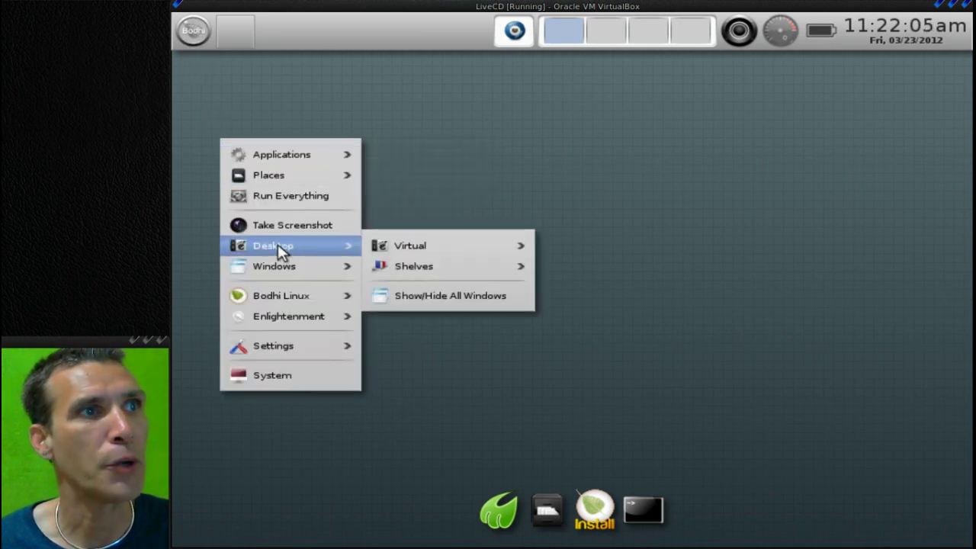
pyautogui.moveTo(285, 274)
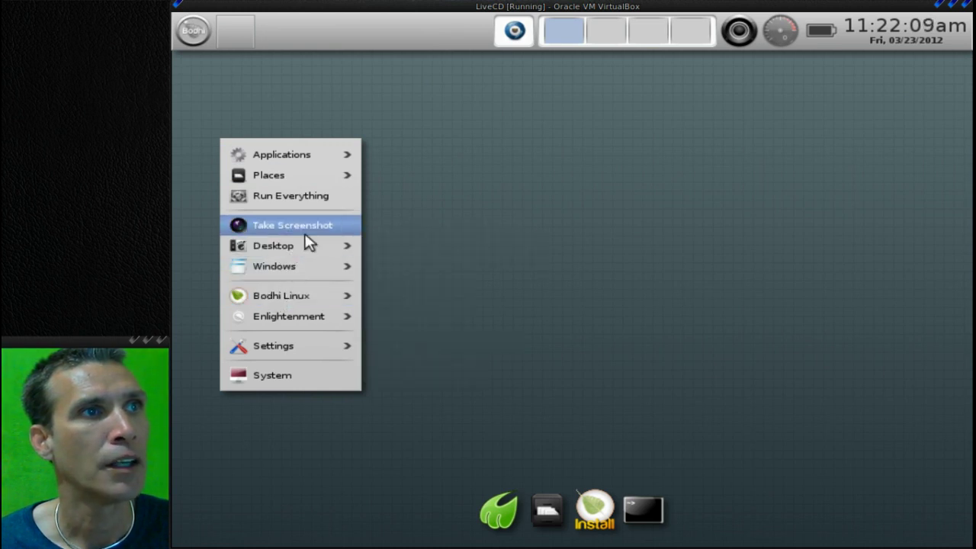
pyautogui.moveTo(320, 162)
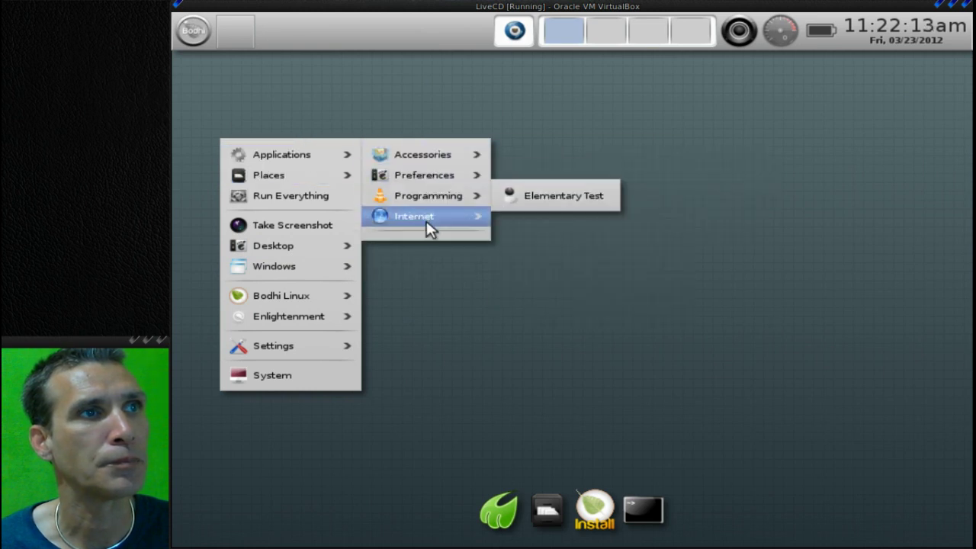
pyautogui.moveTo(430, 178)
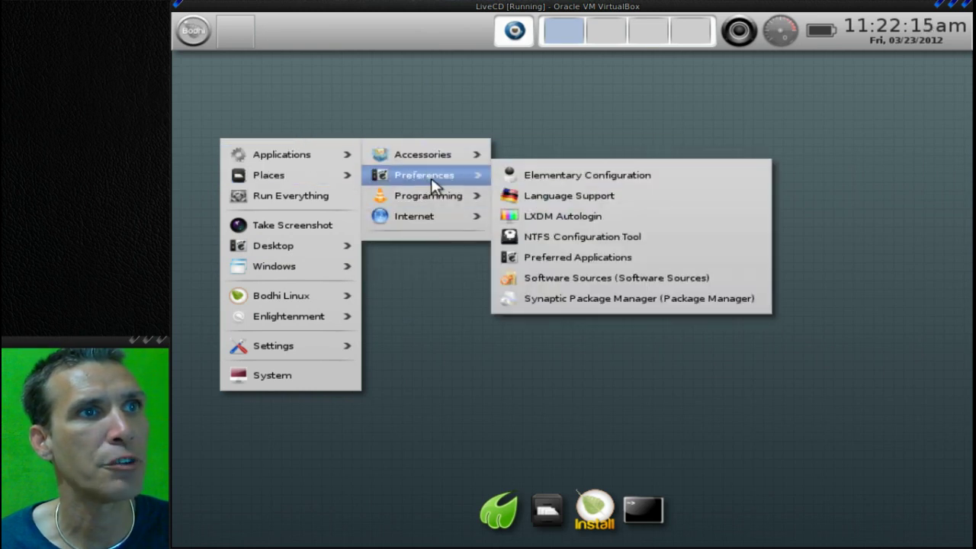
pyautogui.click(569, 277)
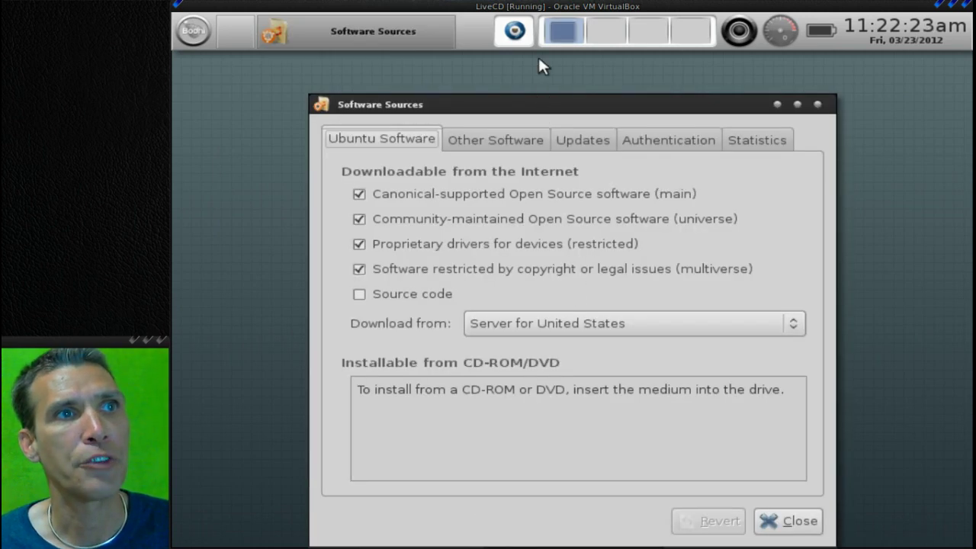
pyautogui.moveTo(544, 105); pyautogui.dragTo(540, 61)
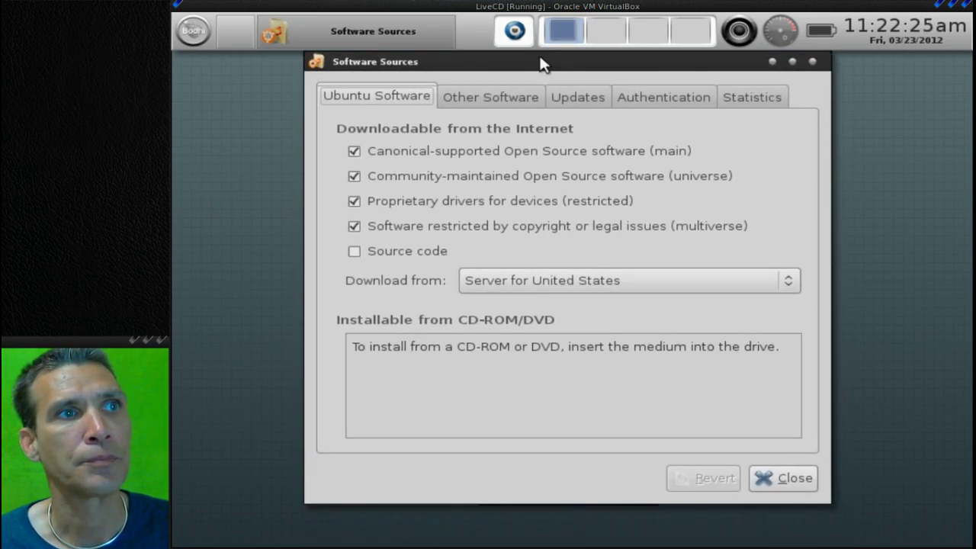